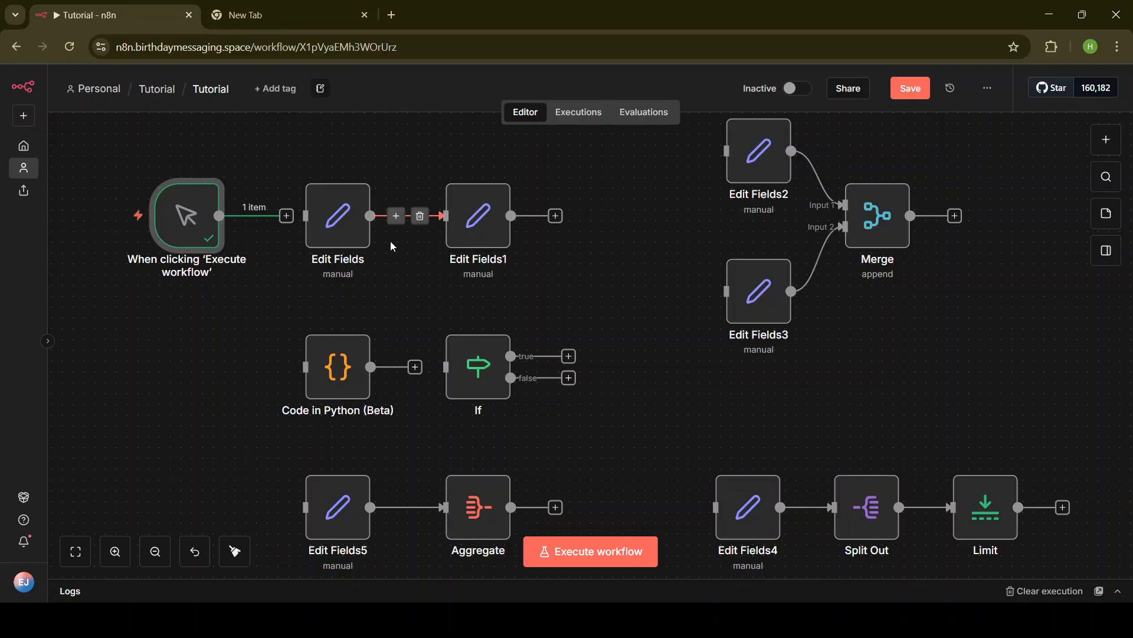
Review the timedate object mapping in the Edit Fields node and return to the canvas.
click(313, 206)
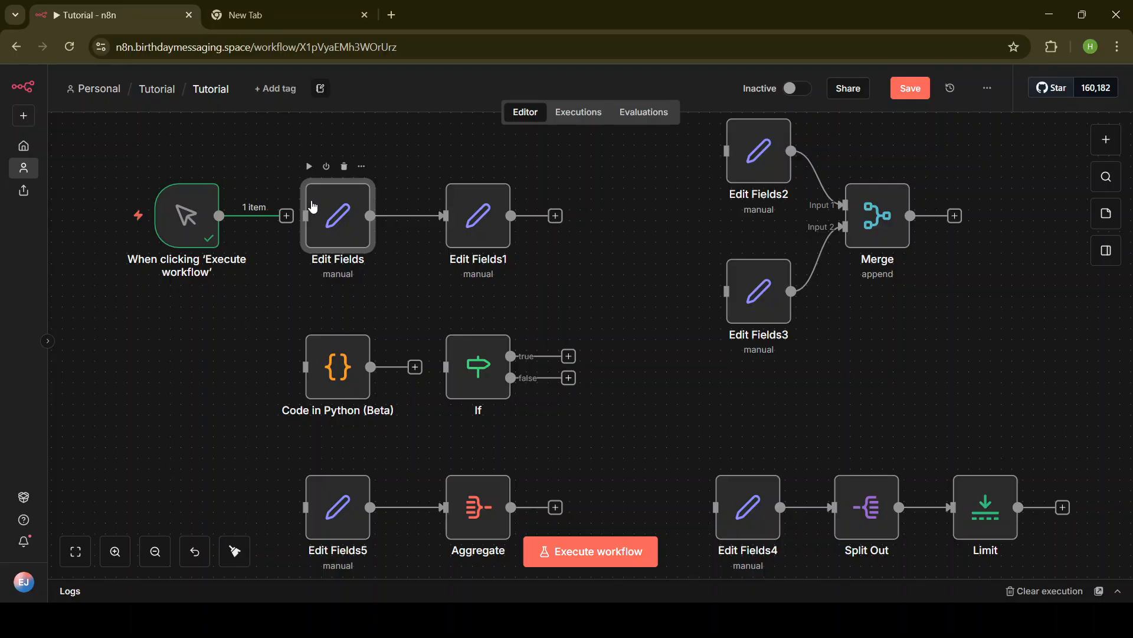
double_click(341, 226)
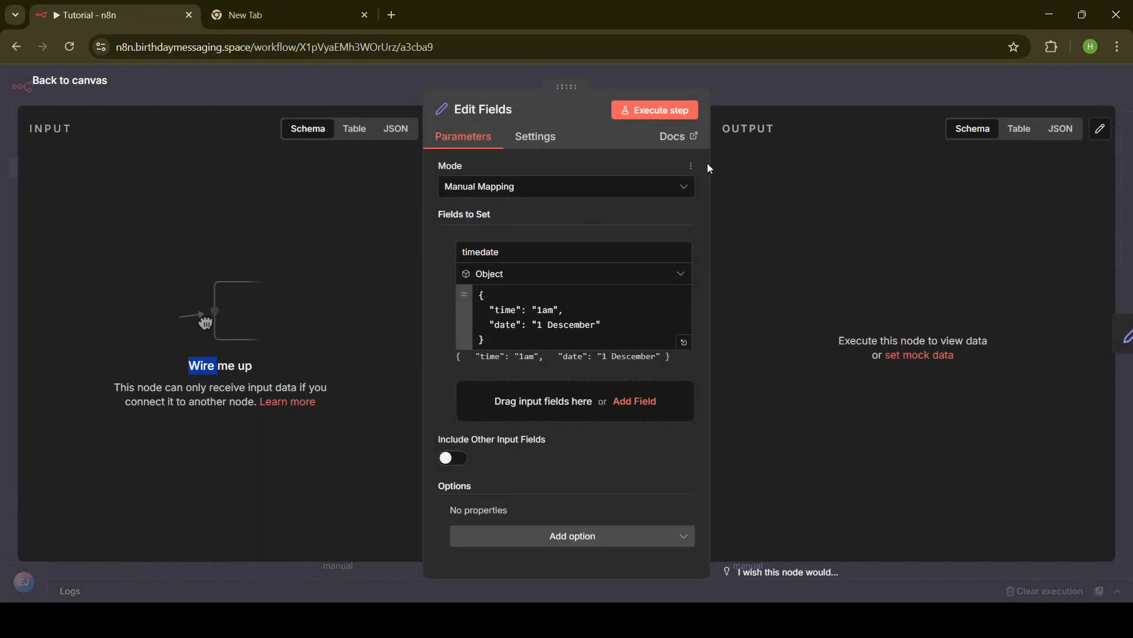
click(823, 78)
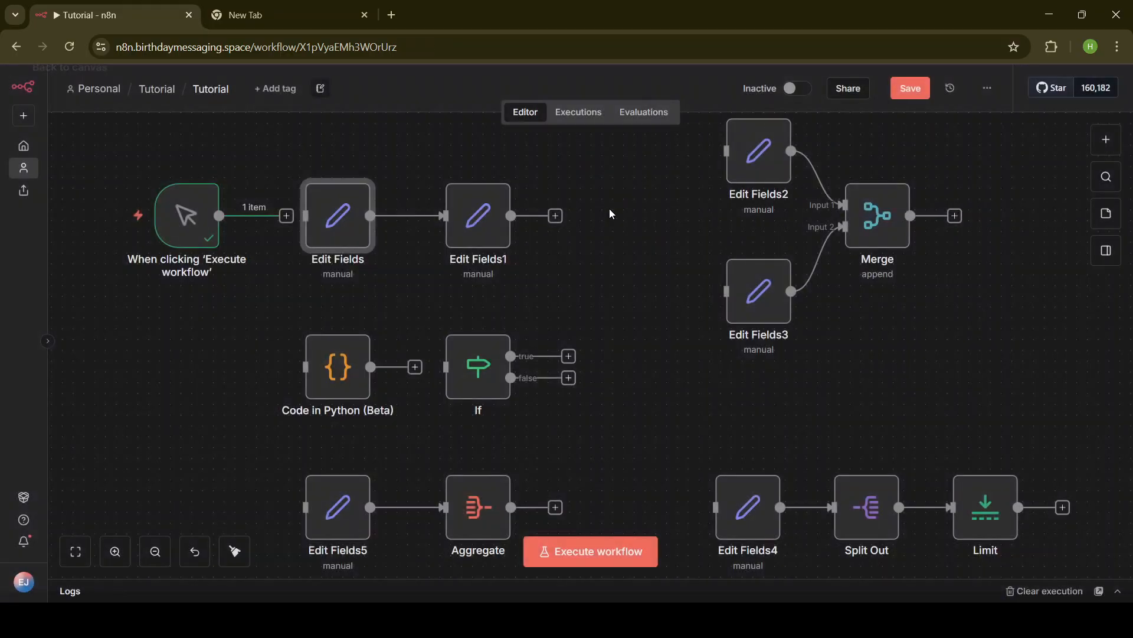
drag(560, 296, 289, 145)
double_click(345, 225)
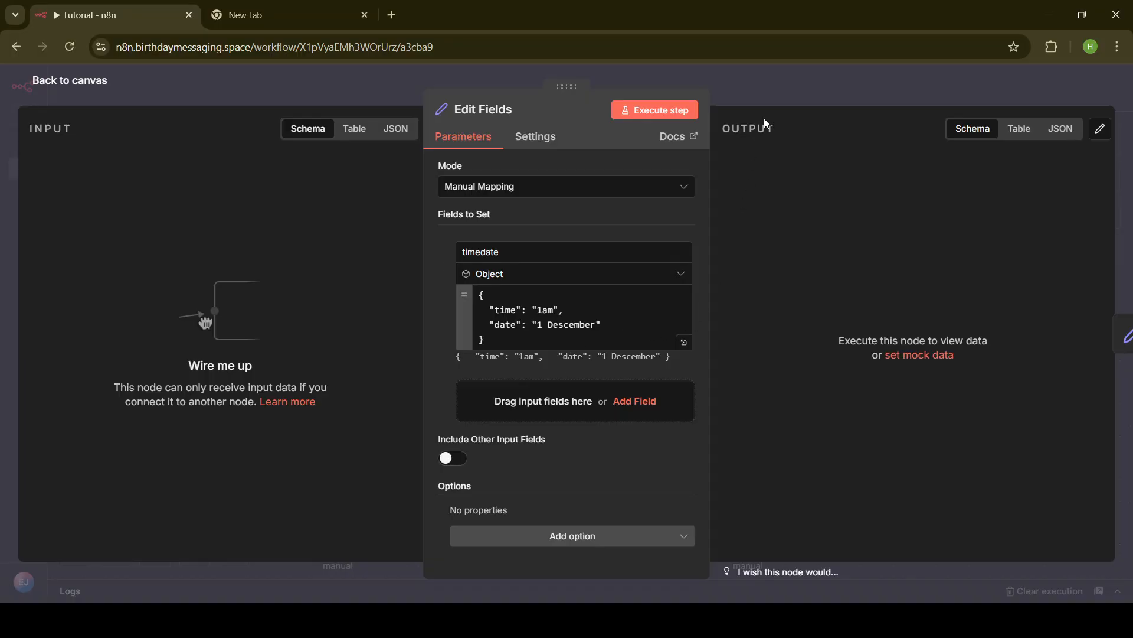
click(836, 90)
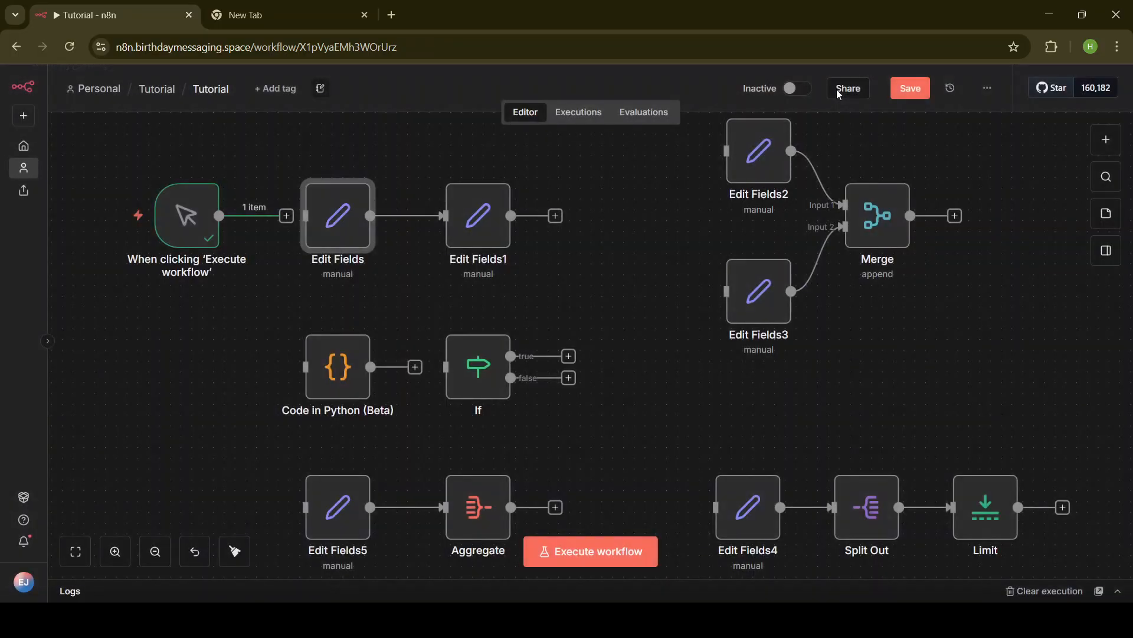
Review the just_time expression in the Edit Fields1 node and return to the canvas.
click(468, 243)
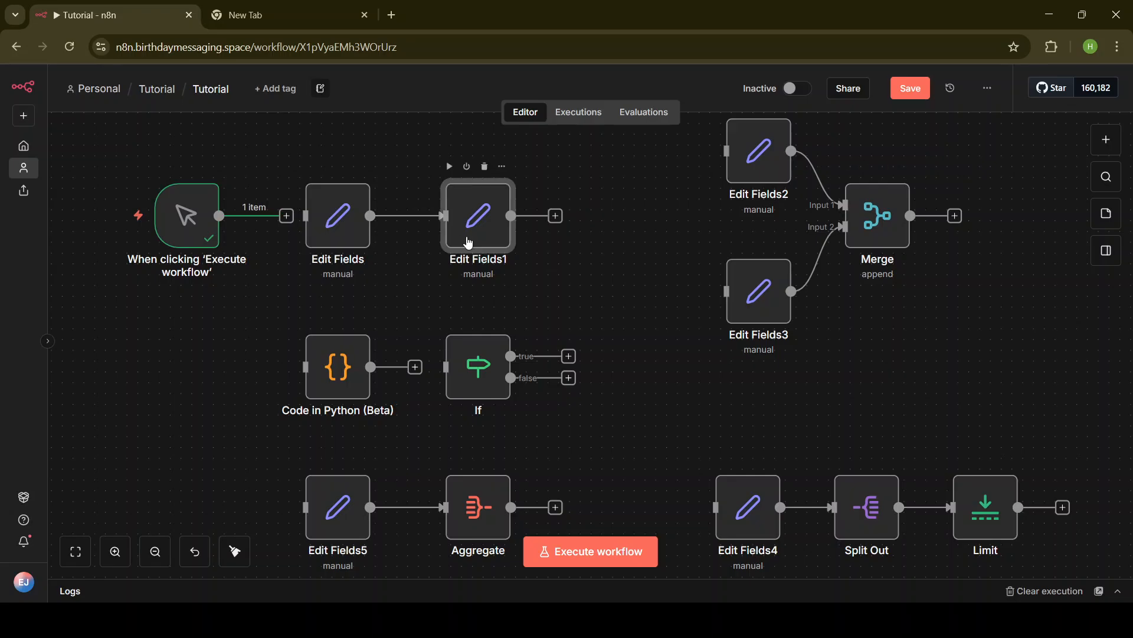
double_click(469, 242)
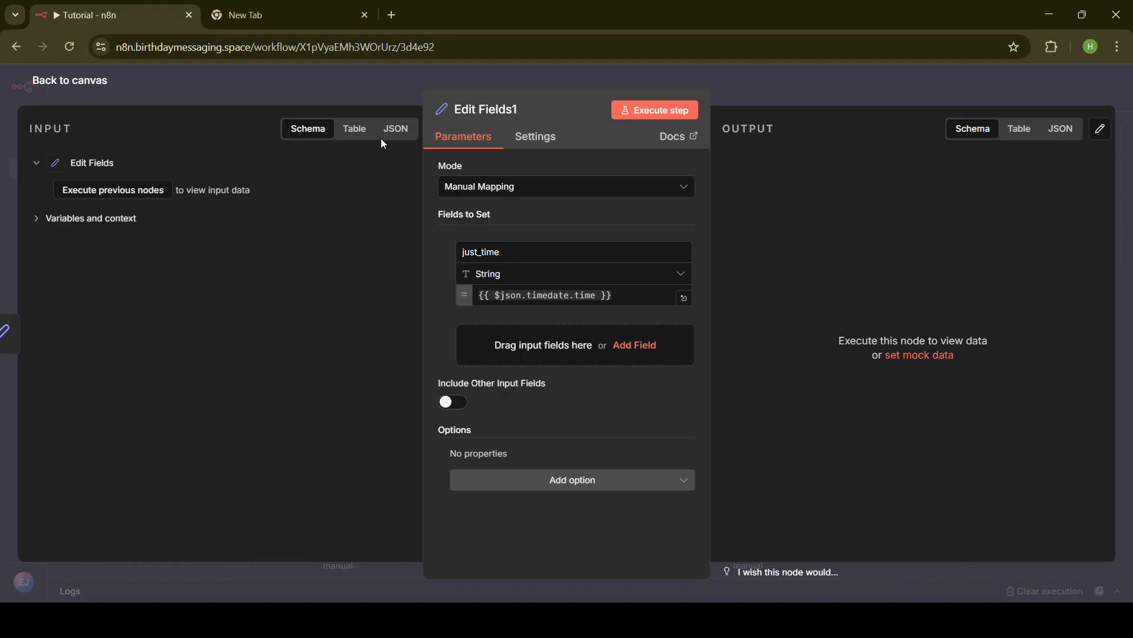
click(384, 87)
Connect the manual trigger to the Edit Fields node and execute the workflow.
drag(288, 220, 304, 221)
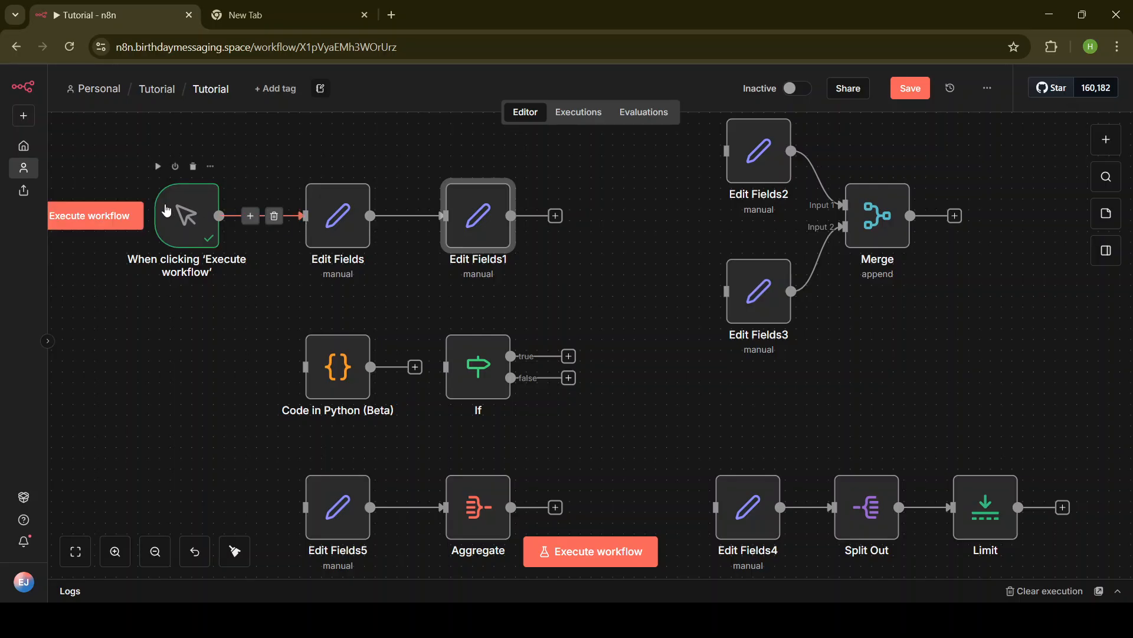
click(125, 216)
Inspect the execution output of the Edit Fields node and of the Edit Fields1 node.
double_click(339, 239)
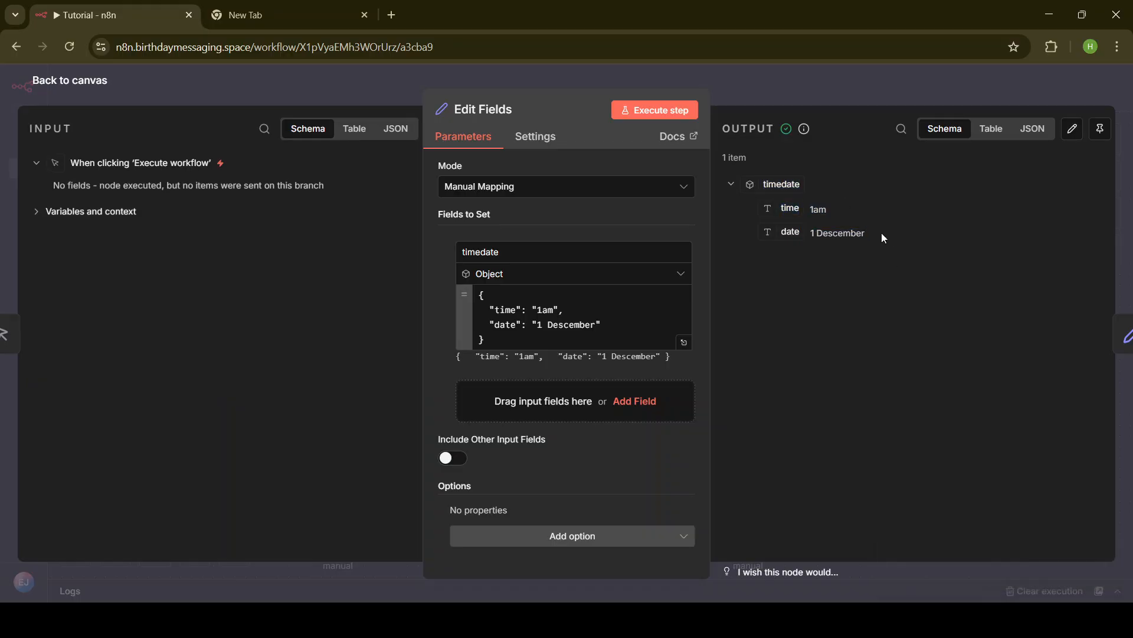
double_click(785, 206)
drag(788, 229, 803, 229)
click(815, 229)
click(866, 84)
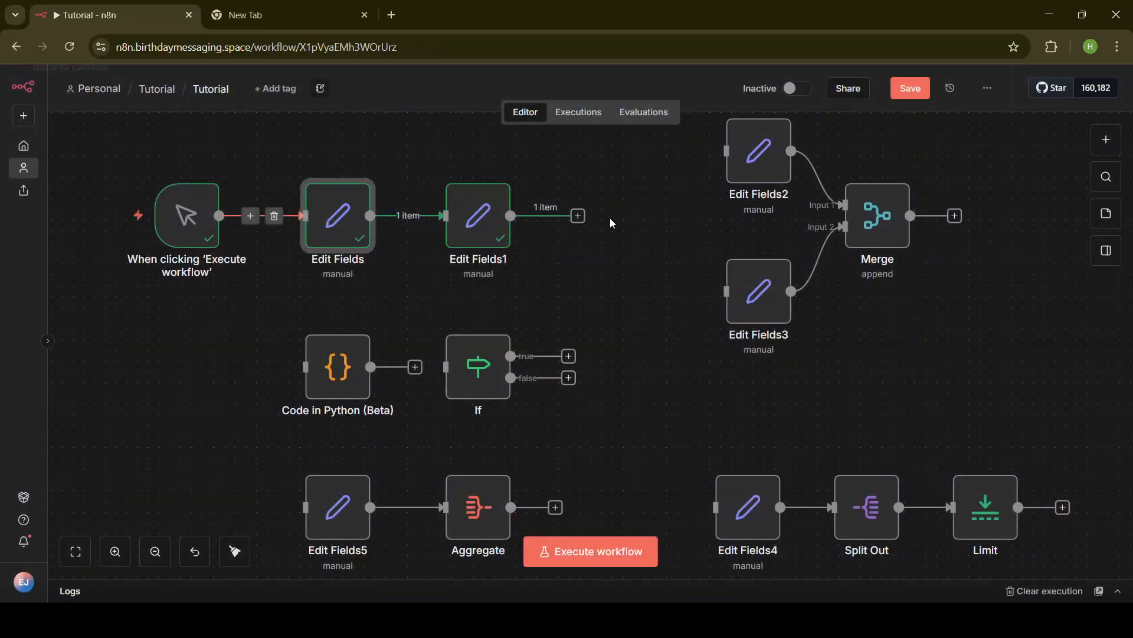
double_click(473, 219)
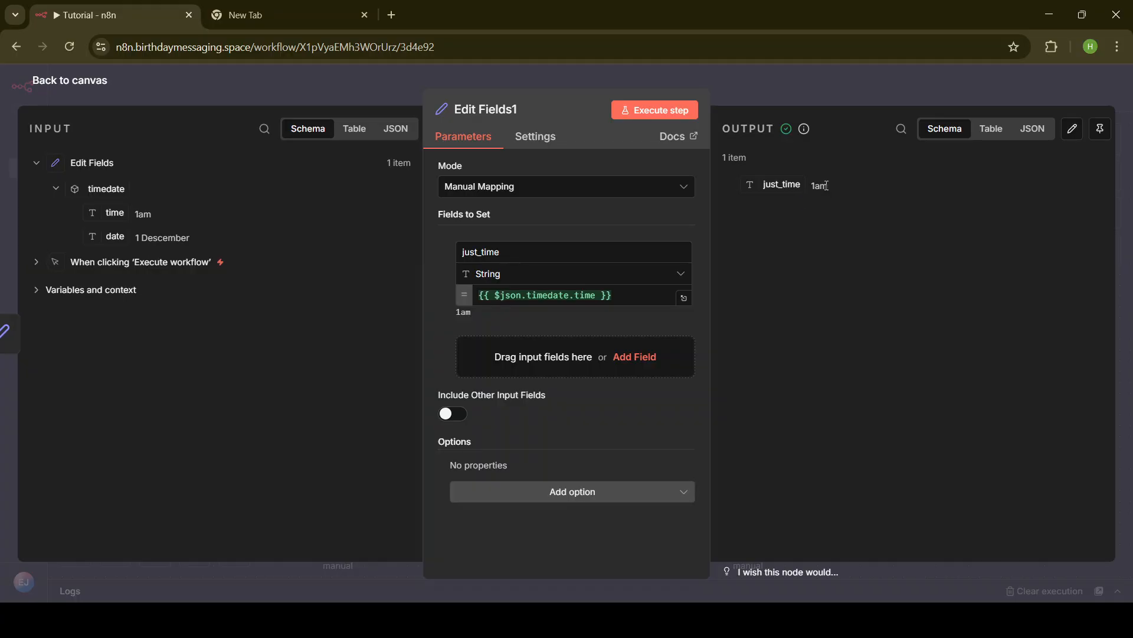
click(813, 185)
click(847, 85)
scroll(659, 402, down, 3)
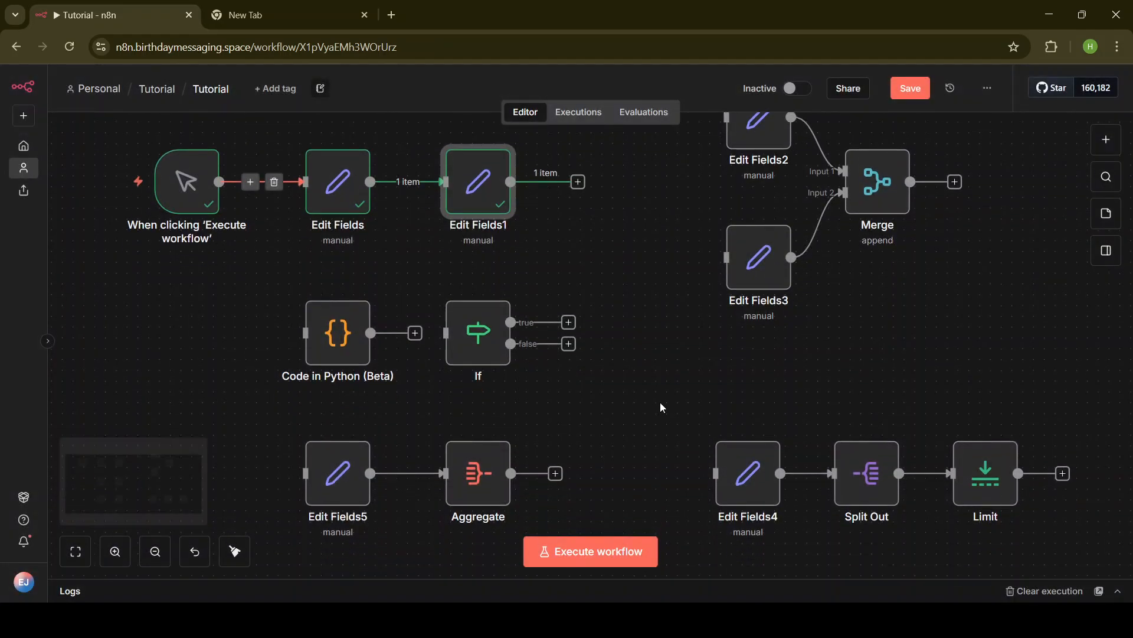
scroll(660, 408, down, 1)
scroll(660, 408, up, 2)
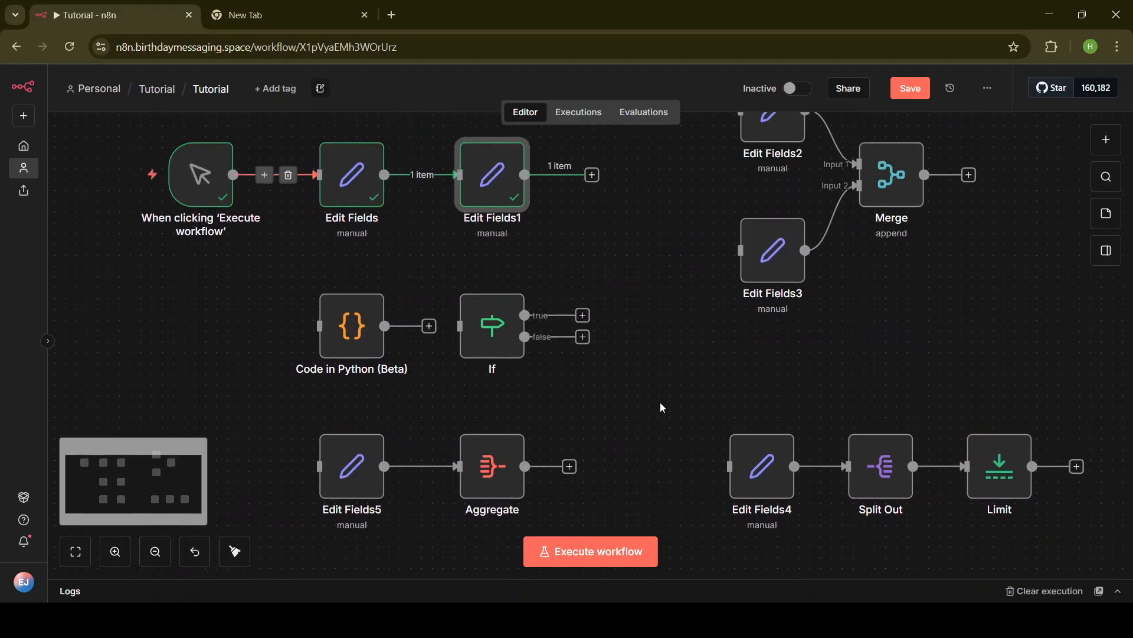
drag(233, 175, 319, 326)
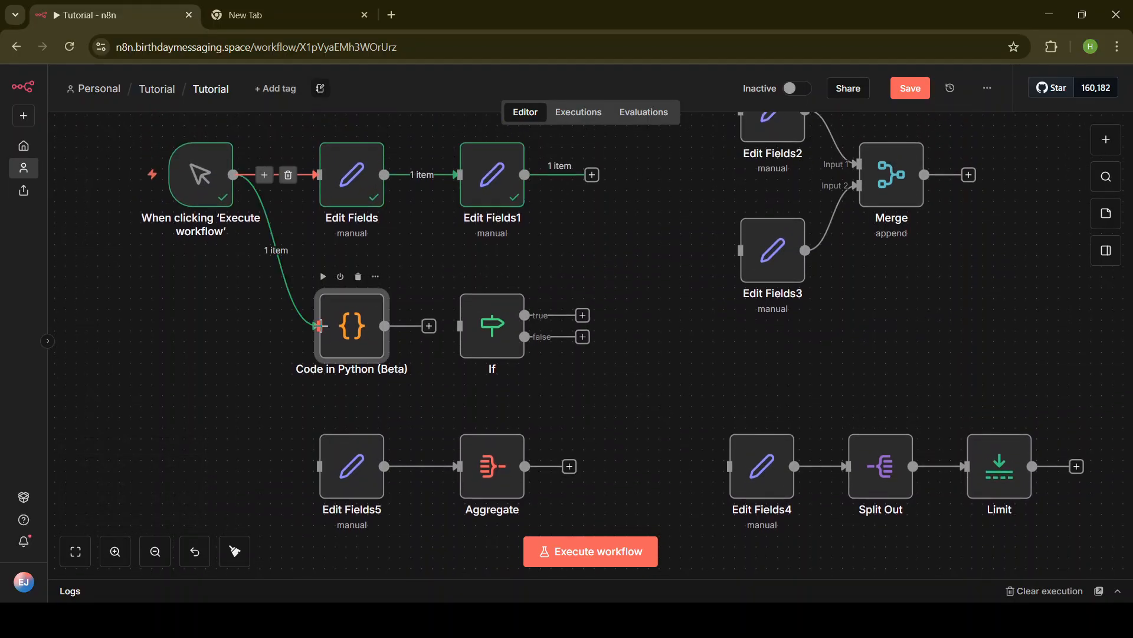
click(288, 251)
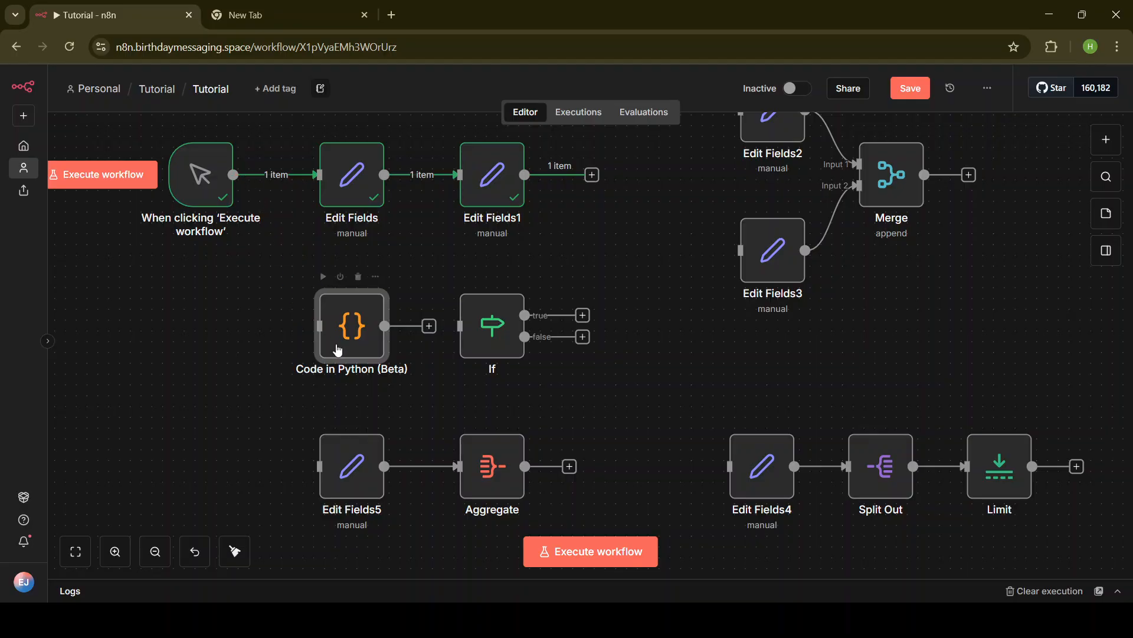
Examine the default Python script and the mode and language settings in the Code in Python (Beta) node.
double_click(342, 349)
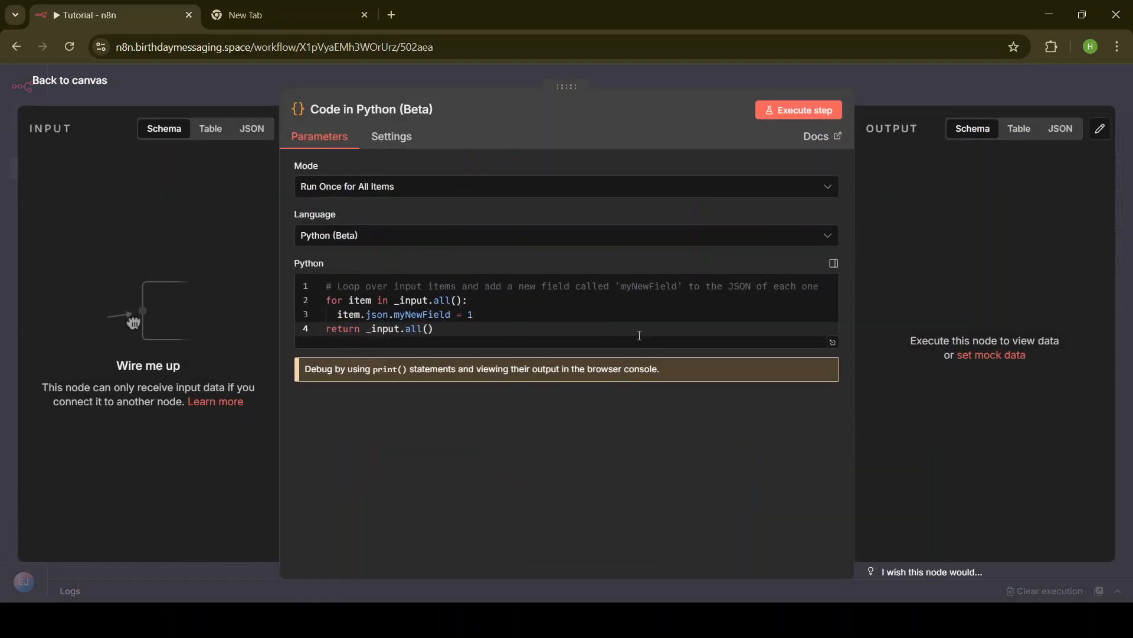
click(497, 330)
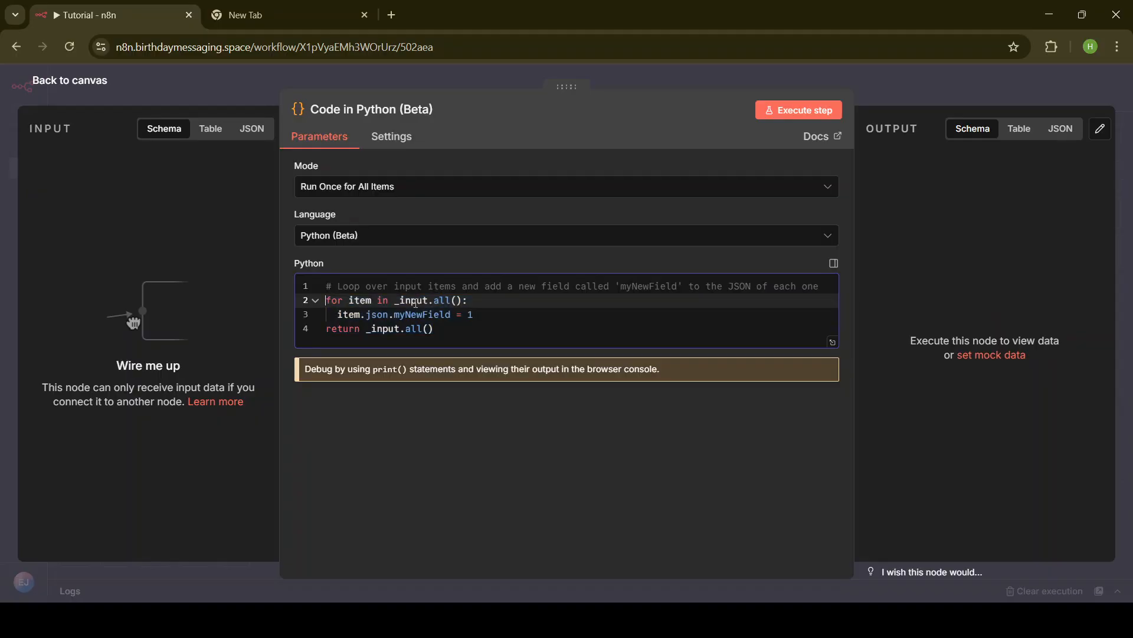
click(518, 315)
click(512, 305)
click(700, 85)
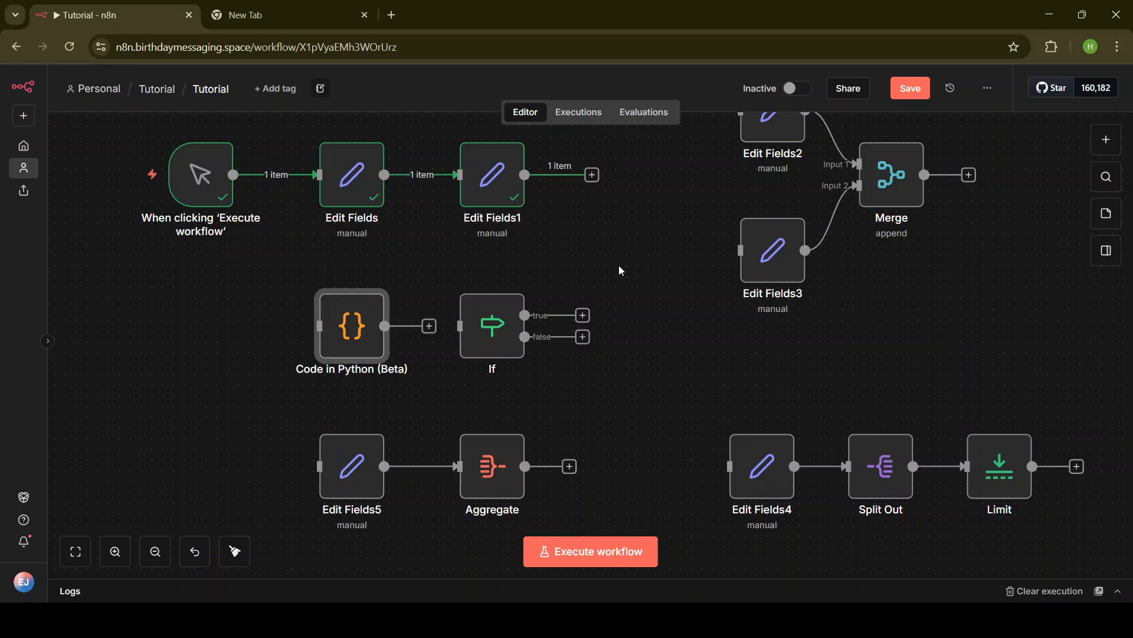
double_click(340, 328)
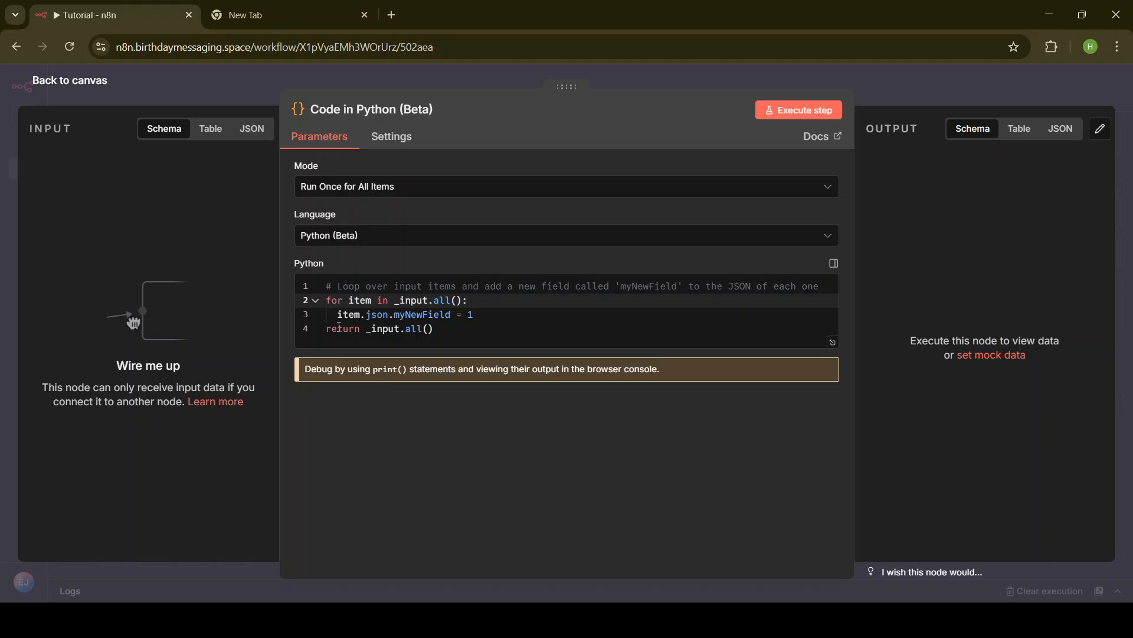
drag(435, 329, 308, 295)
click(505, 309)
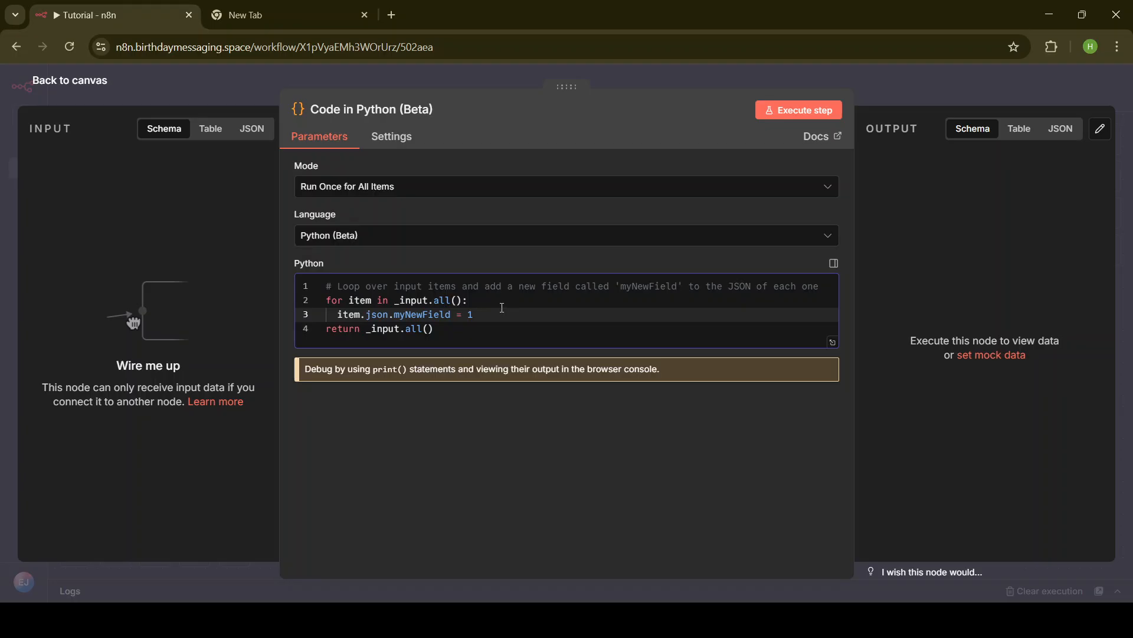
click(676, 55)
click(887, 86)
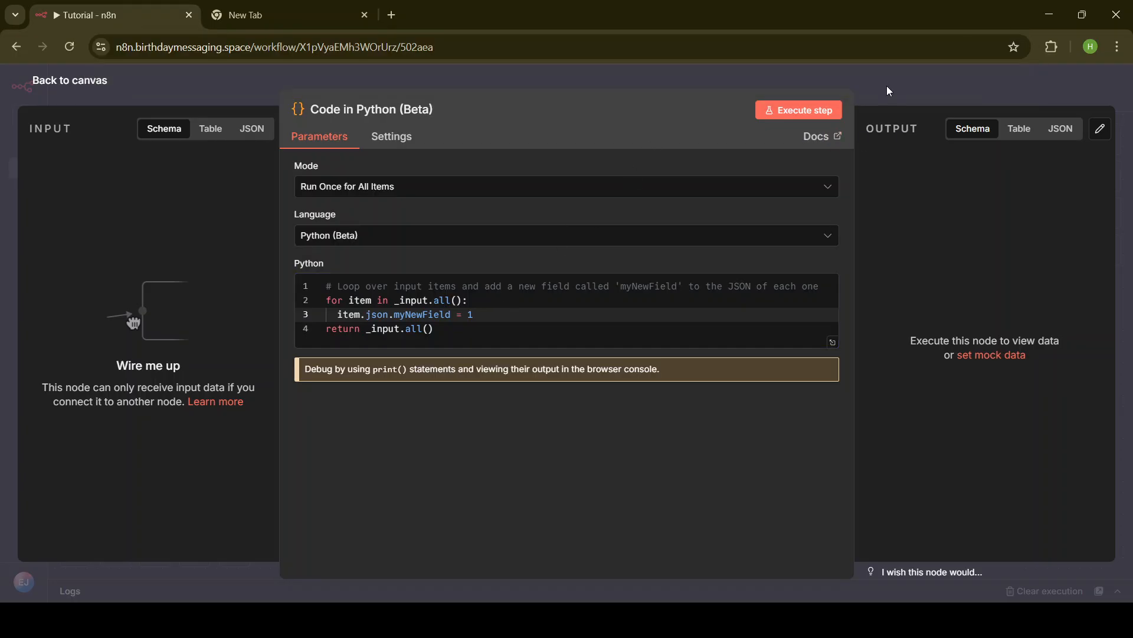
click(893, 76)
Examine the condition settings and comparison operator of the If node.
double_click(508, 333)
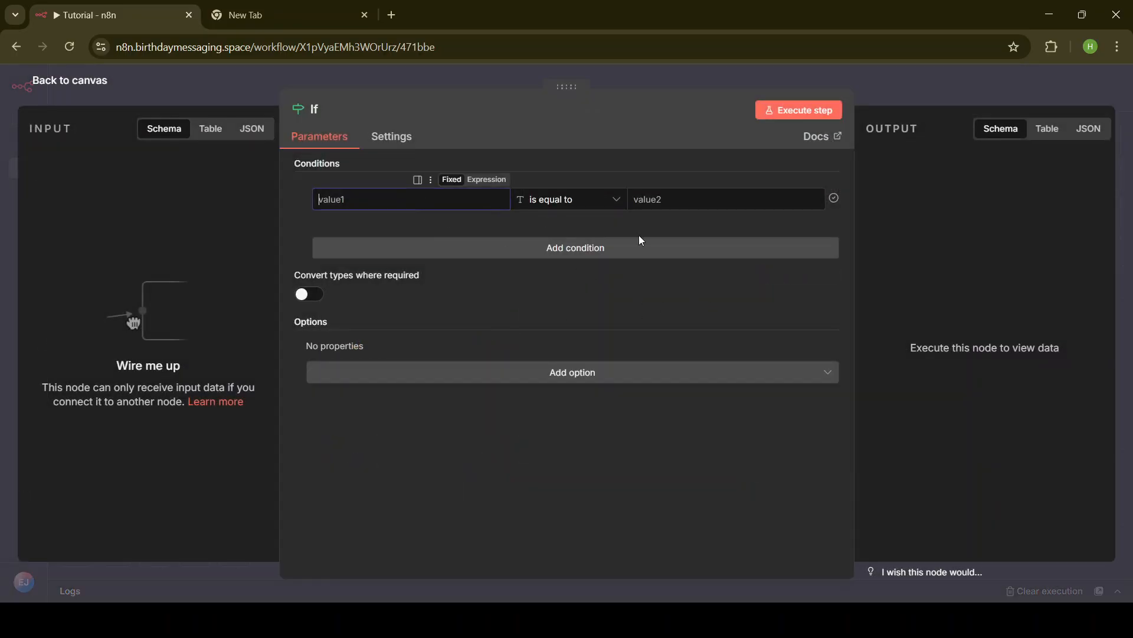
click(602, 205)
click(607, 204)
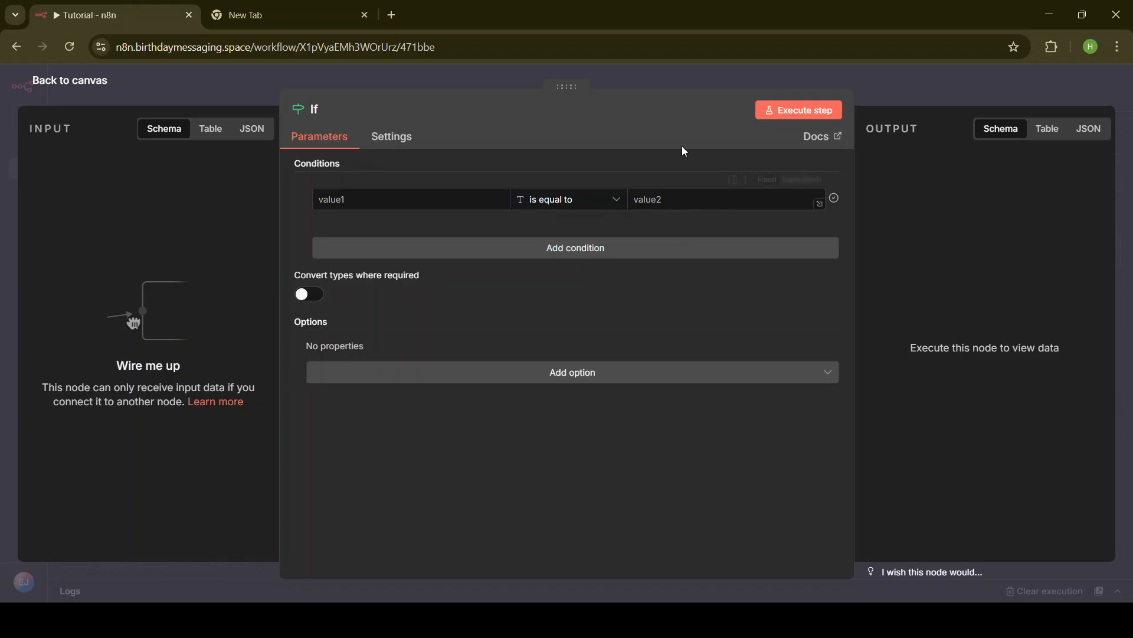
click(676, 80)
Examine the fields to aggregate in the Aggregate node and the fields set in the Edit Fields5 node feeding it.
scroll(597, 359, down, 1)
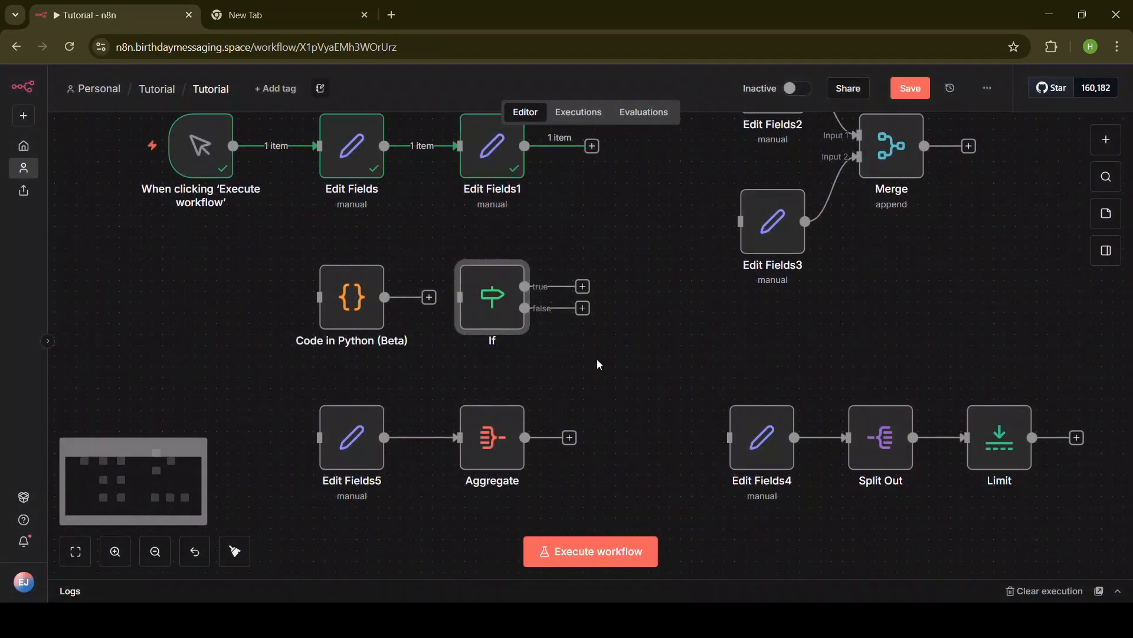
double_click(504, 466)
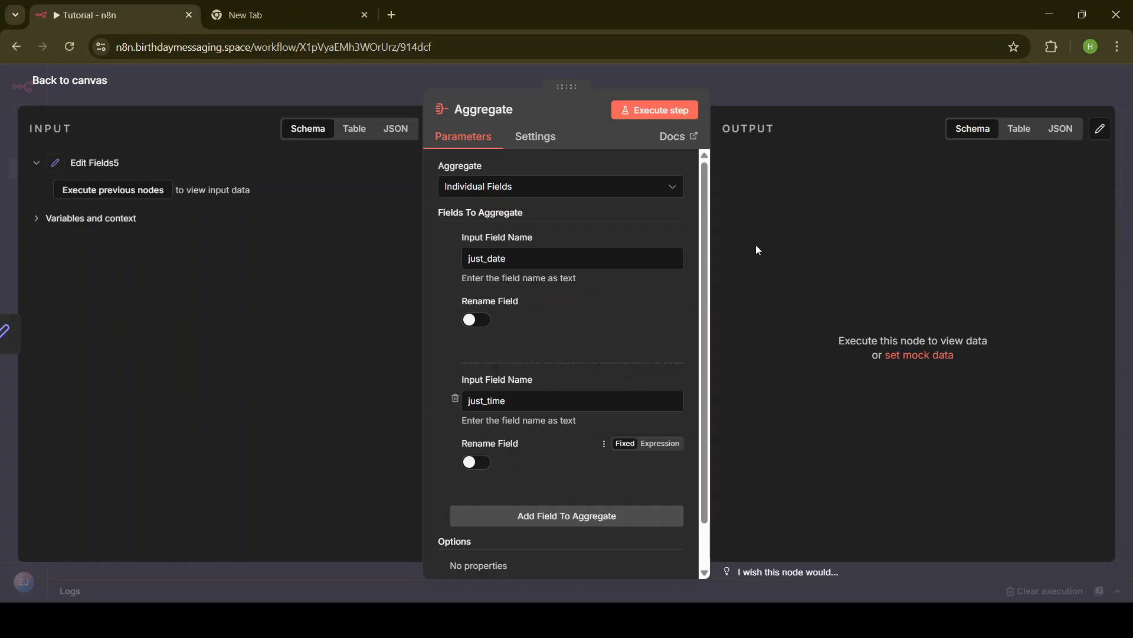
click(775, 82)
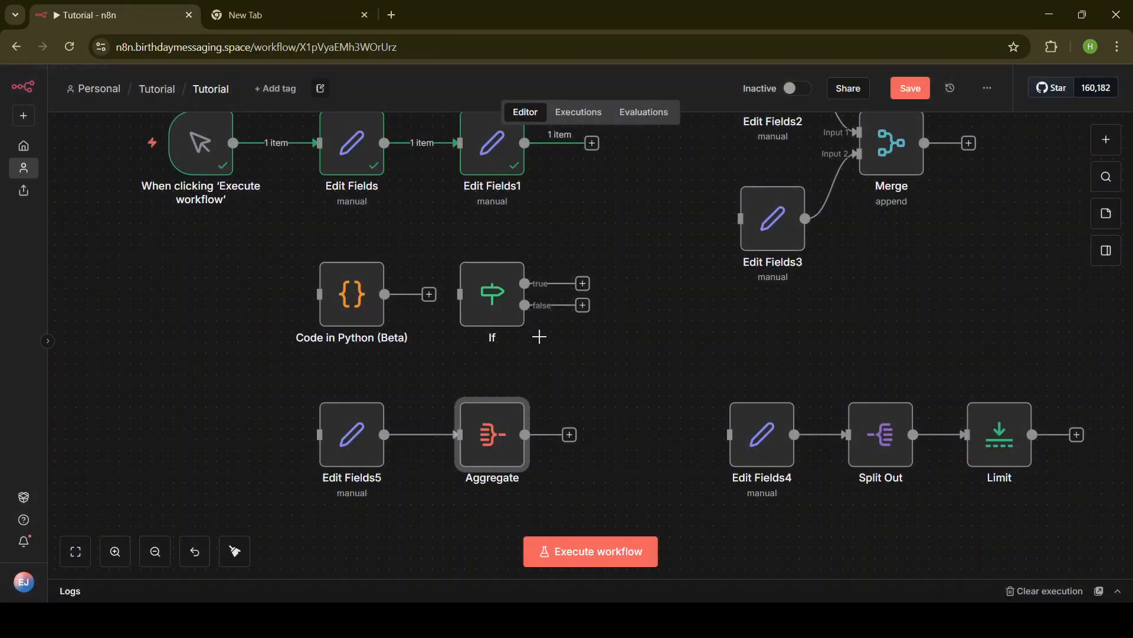
double_click(336, 447)
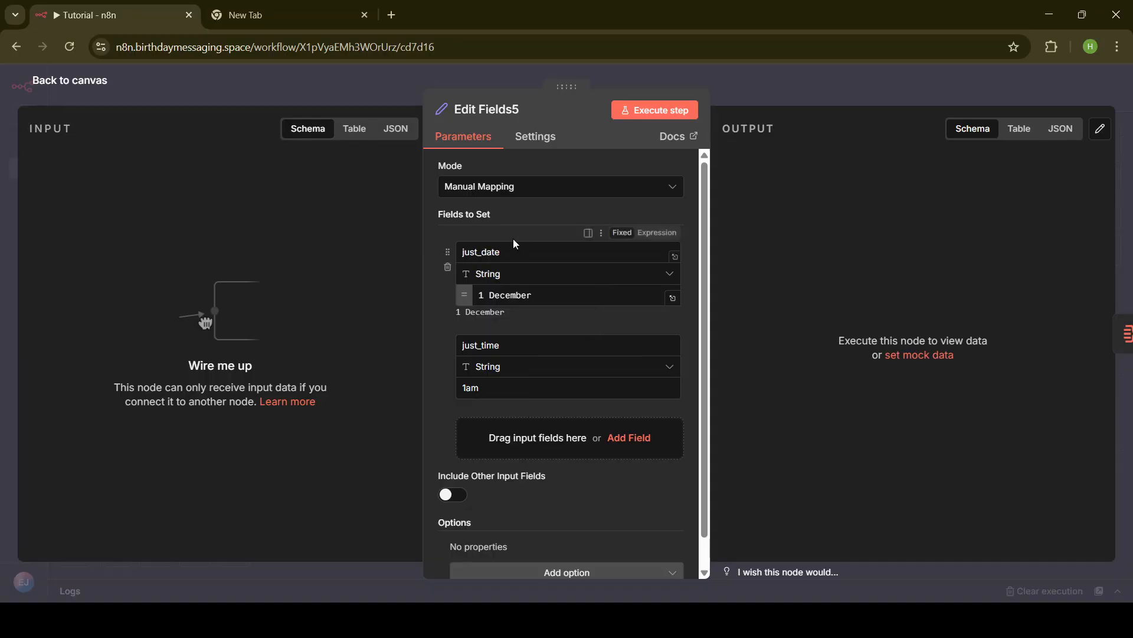
click(782, 79)
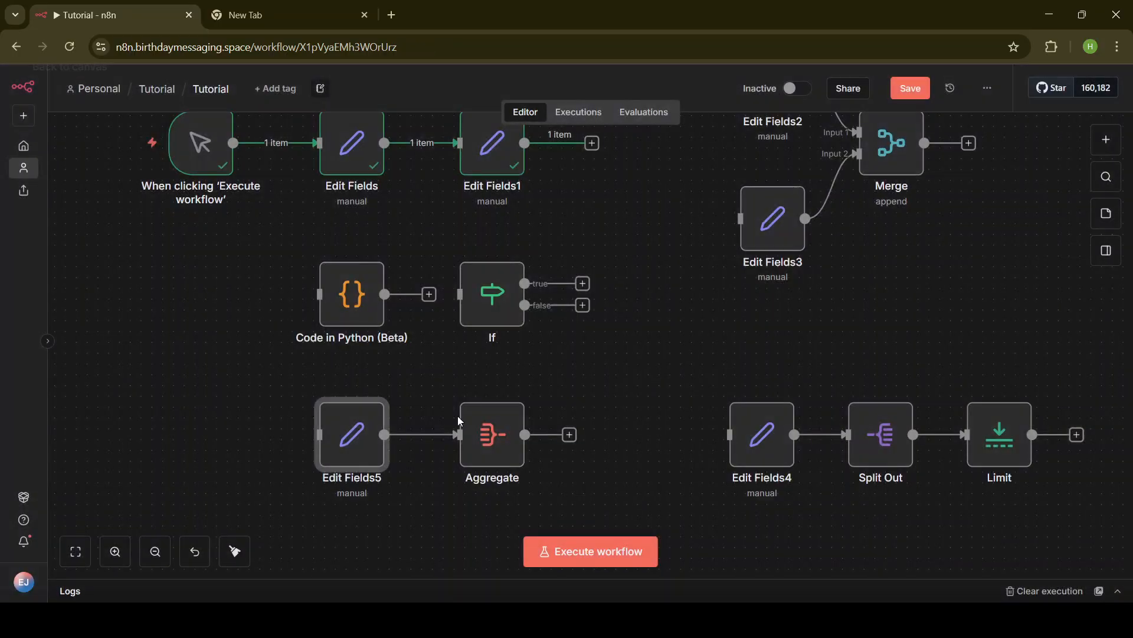
click(504, 440)
double_click(504, 440)
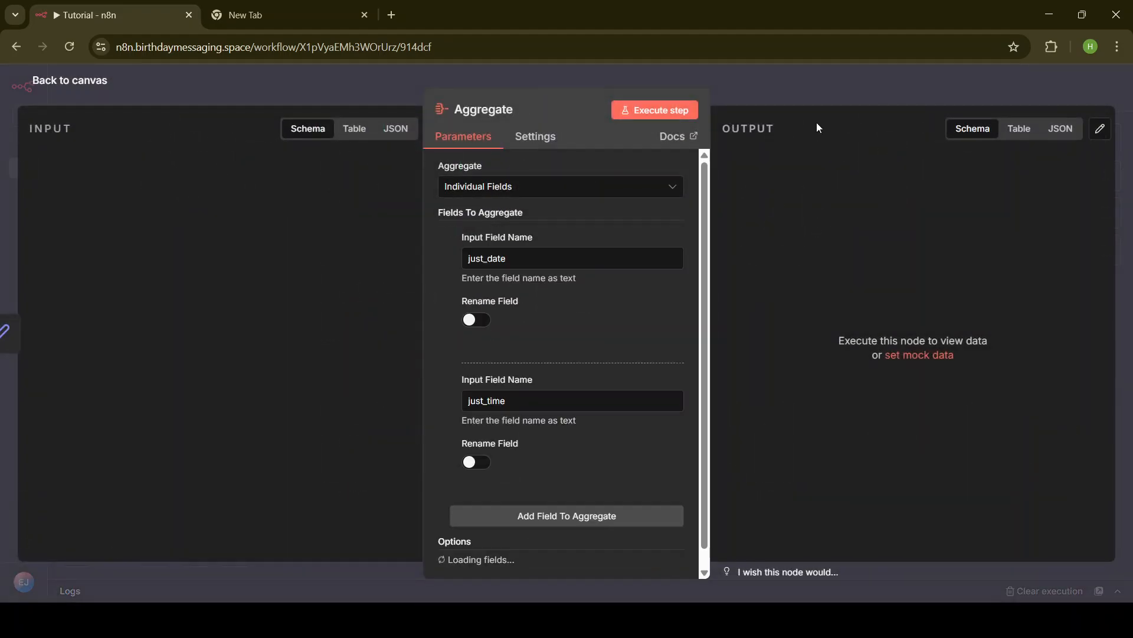
click(813, 92)
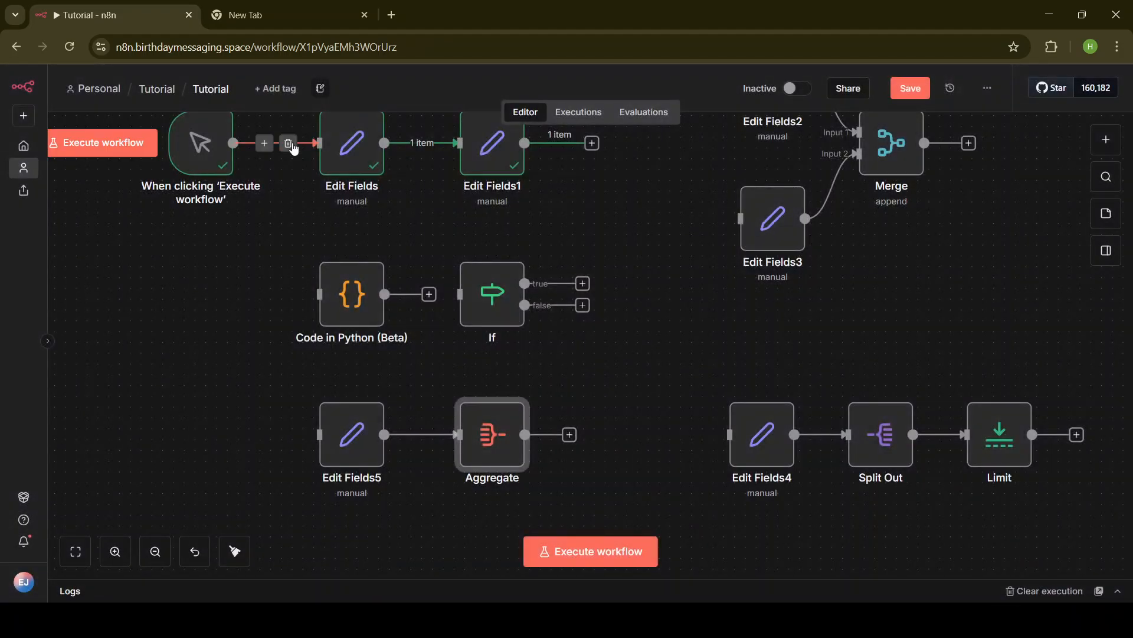
Disconnect the manual trigger from Edit Fields, move it beside Edit Fields5 and connect it to that node.
click(287, 148)
drag(224, 146, 215, 437)
drag(319, 436, 235, 434)
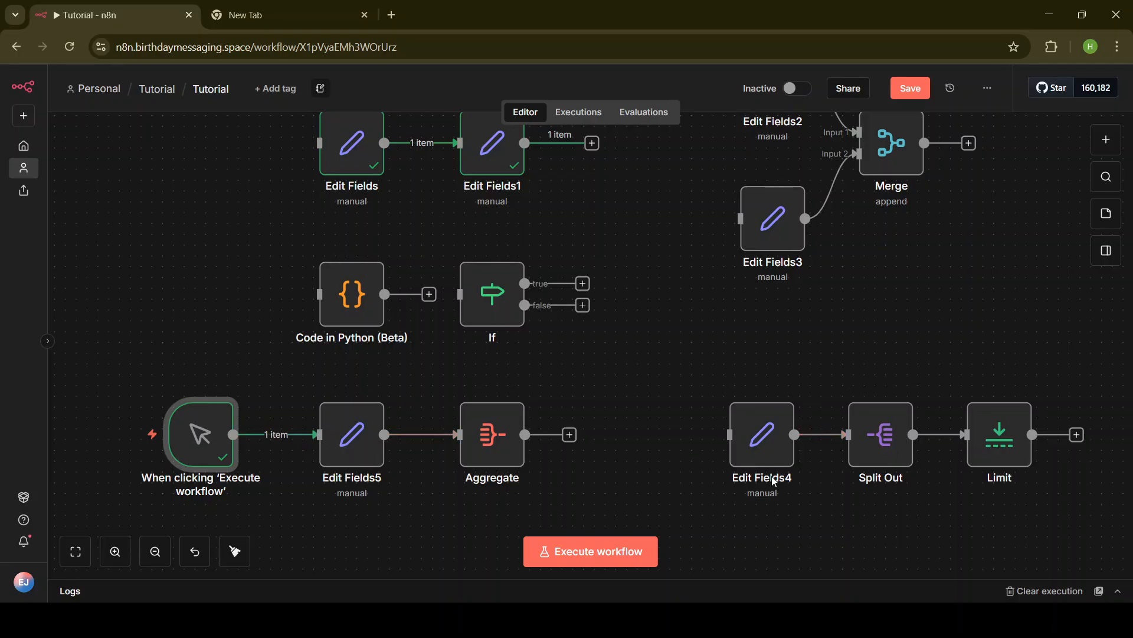
drag(925, 511, 824, 354)
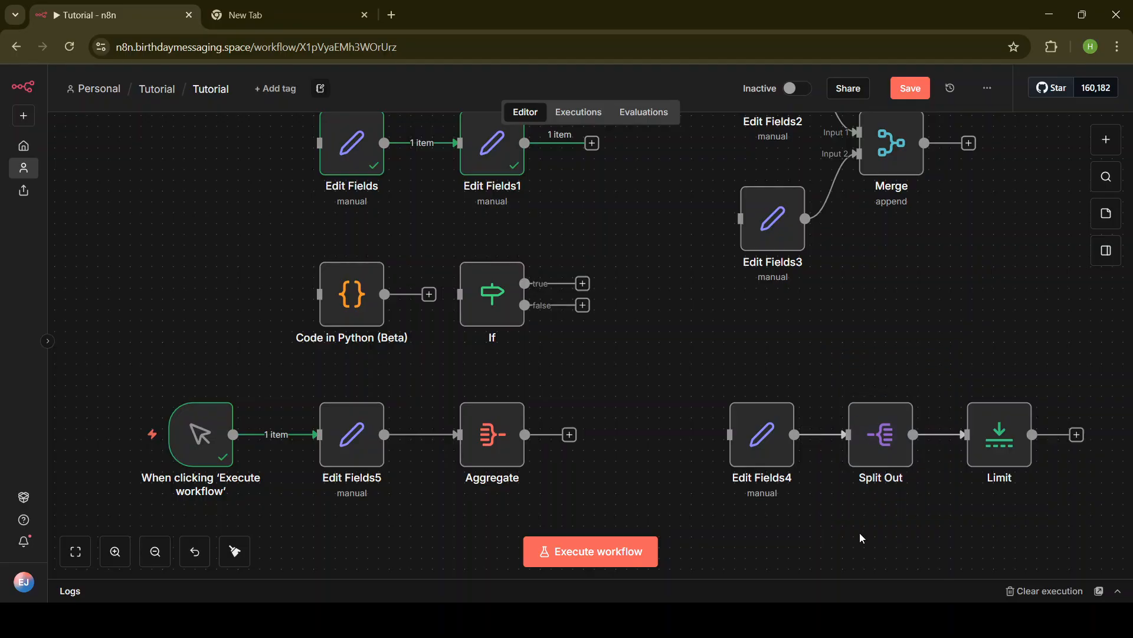
drag(573, 219, 443, 99)
click(650, 296)
Execute the workflow from the manual trigger and inspect the just_date and just_time lists in the Aggregate node's output.
click(130, 442)
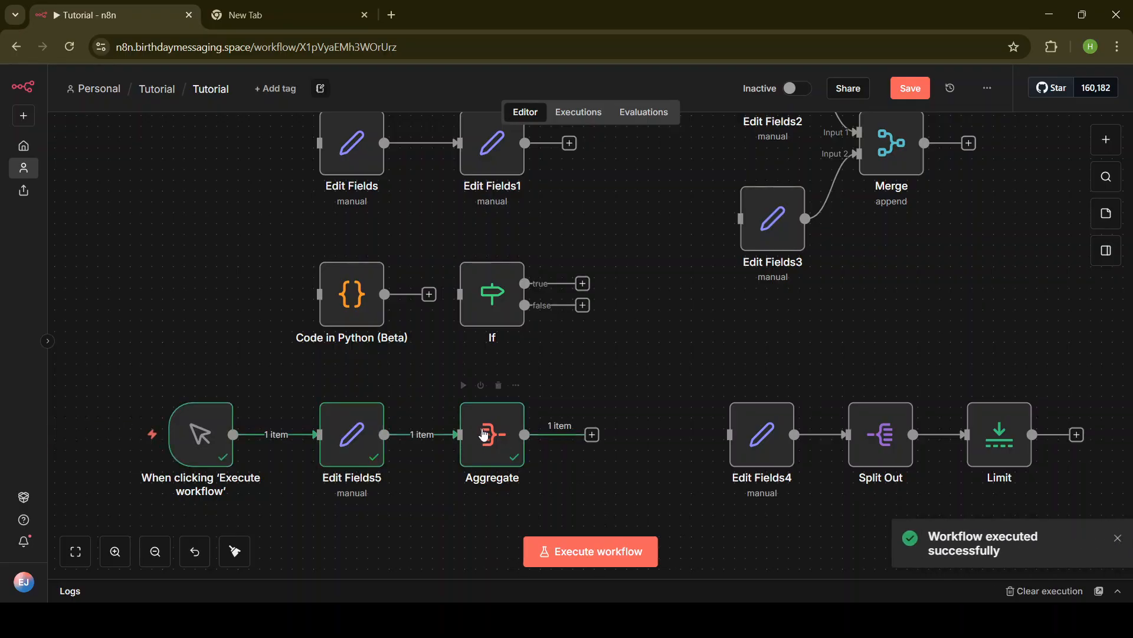
double_click(514, 449)
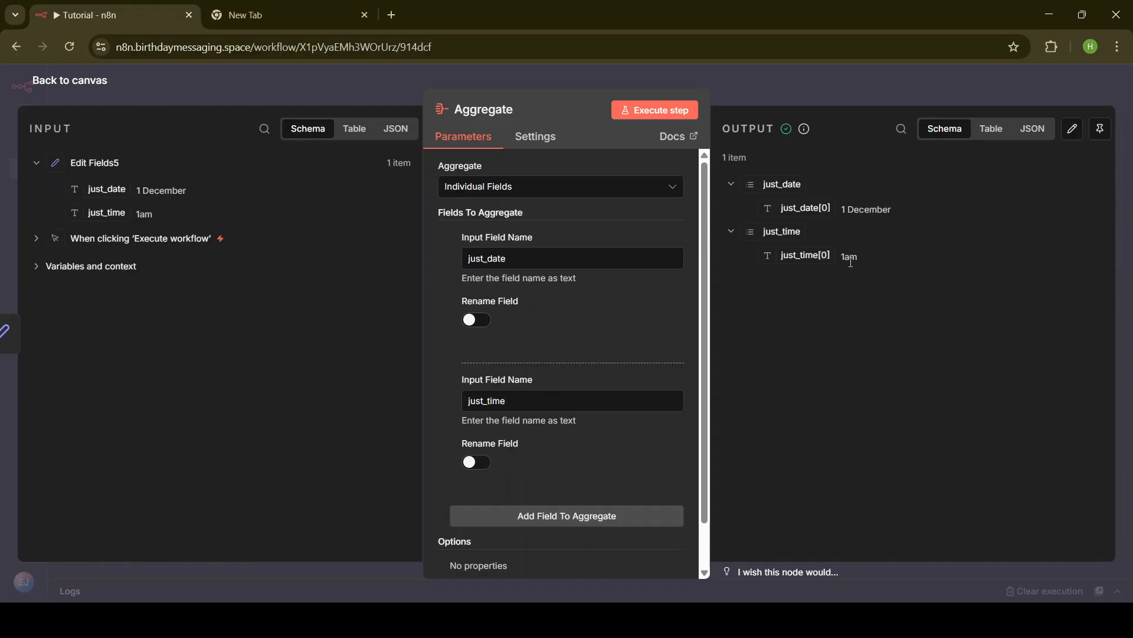
drag(850, 262, 841, 189)
click(774, 187)
drag(762, 186, 833, 209)
click(909, 311)
click(872, 81)
scroll(692, 445, right, 2)
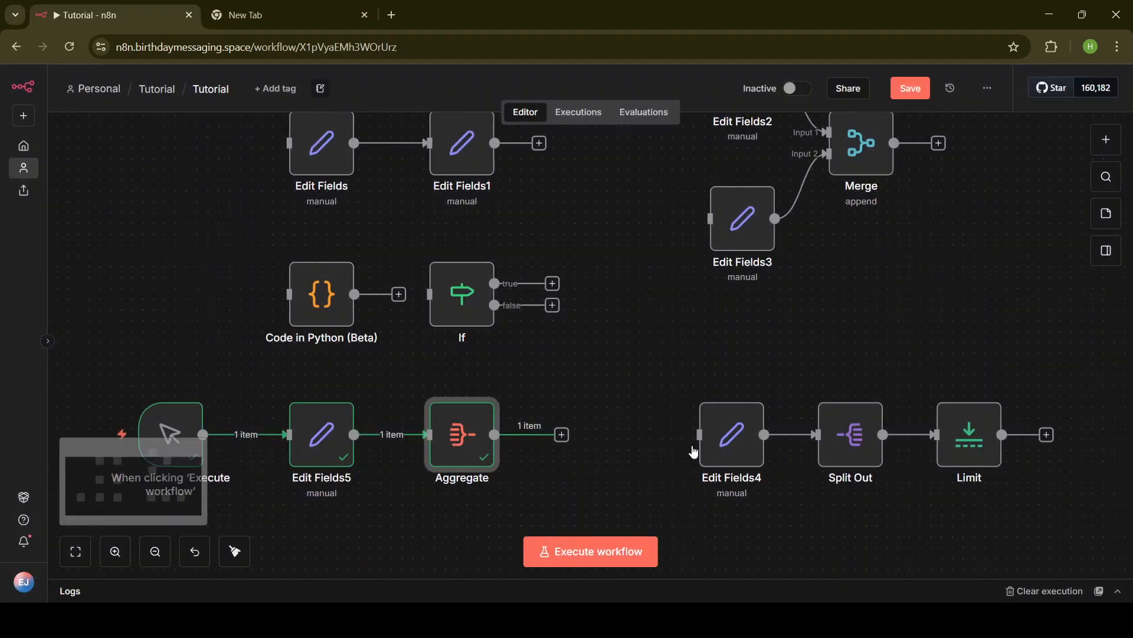
Detach the manual trigger from Edit Fields5, move it beside Edit Fields2 and Edit Fields3, and connect it to both nodes.
scroll(692, 445, up, 5)
scroll(844, 338, down, 4)
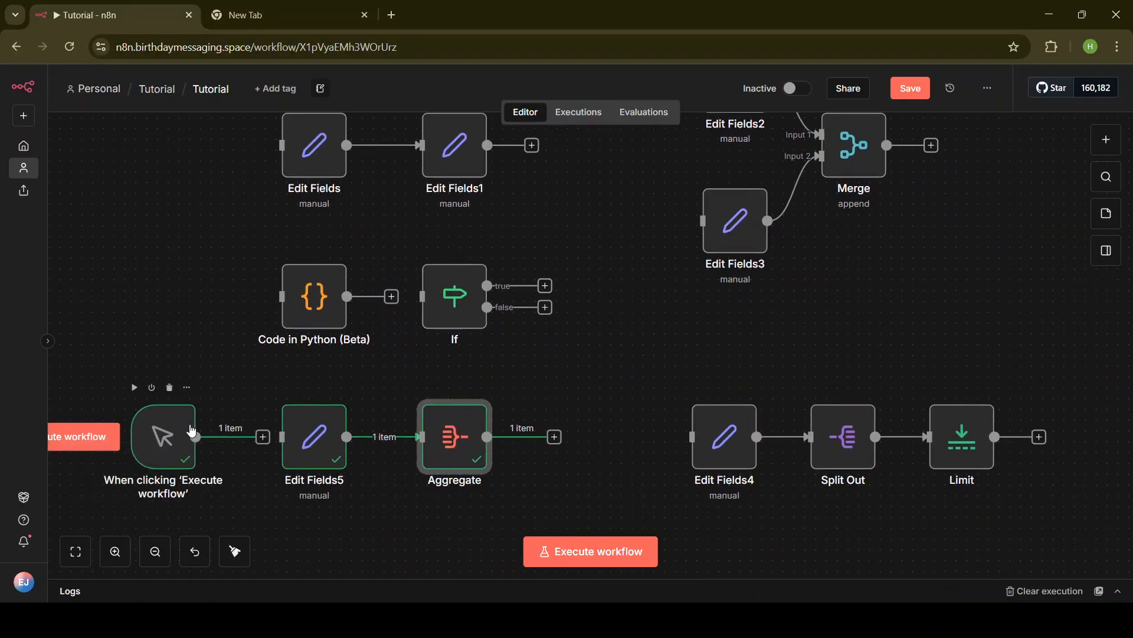
drag(180, 433, 615, 184)
scroll(661, 332, up, 3)
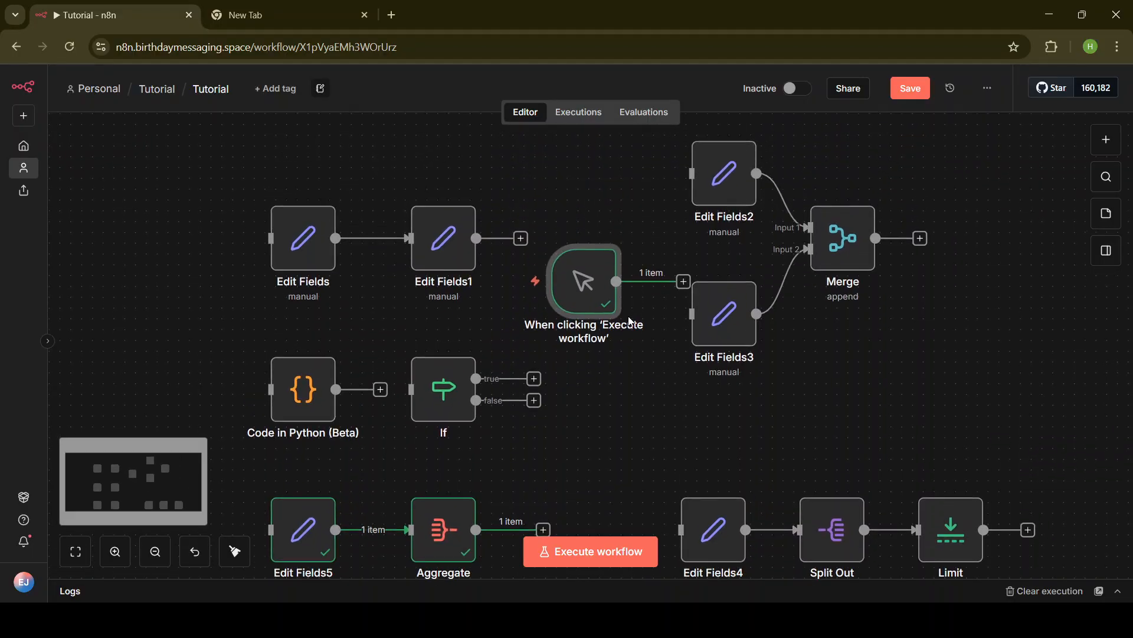
drag(594, 293, 585, 239)
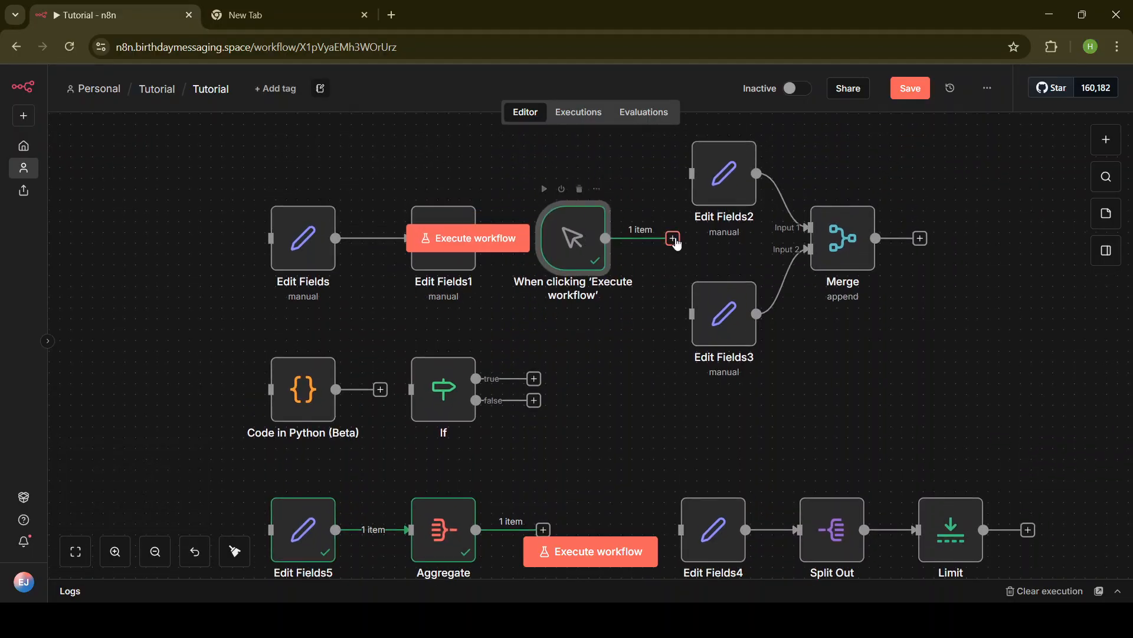
drag(675, 239, 702, 192)
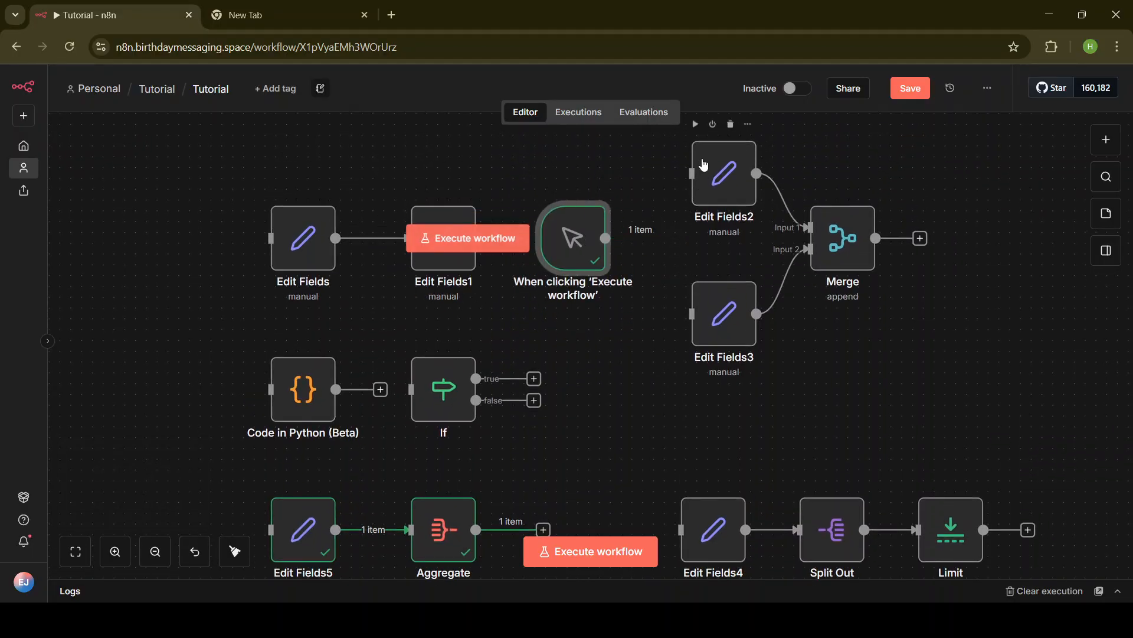
click(690, 313)
drag(691, 313, 606, 239)
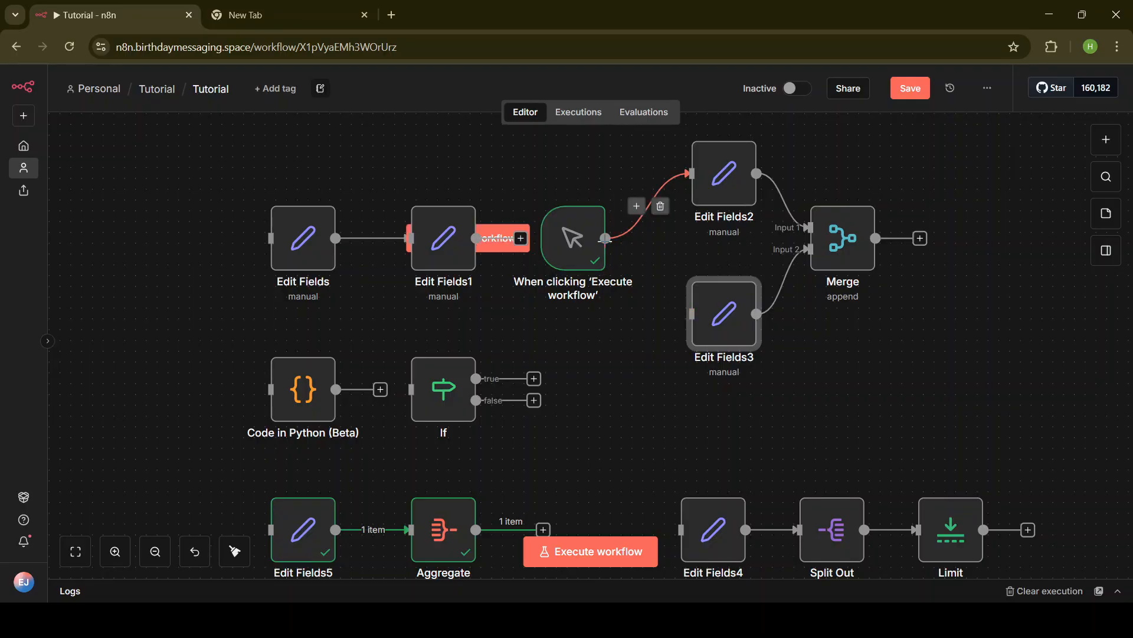
click(898, 385)
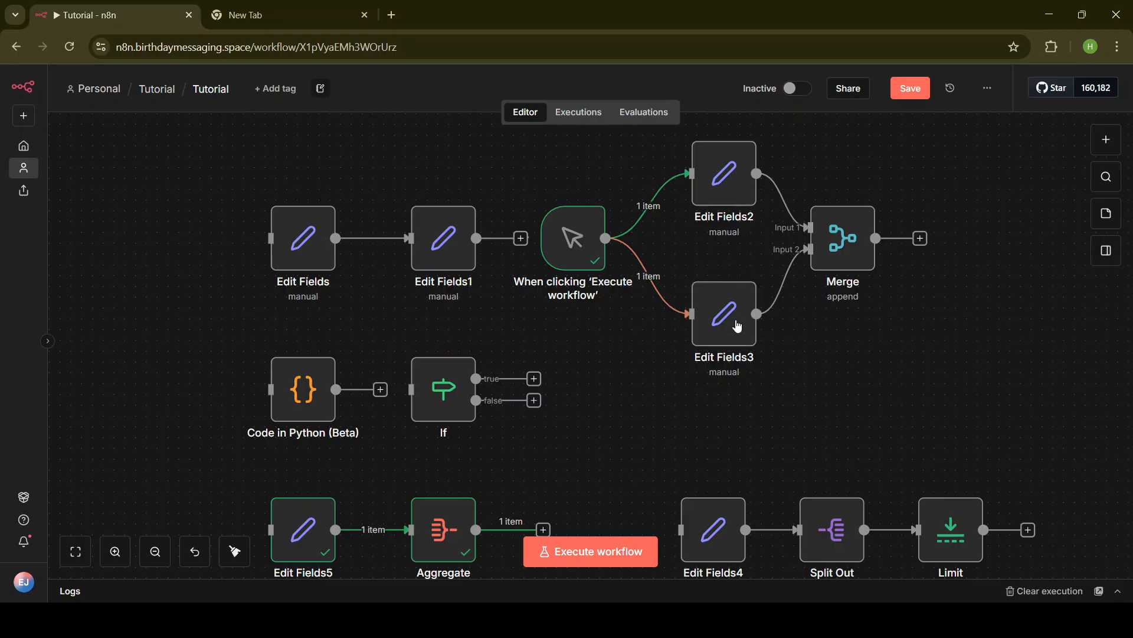
Execute the workflow from the manual trigger and inspect the just_time output of Edit Fields2 and Edit Fields3.
click(506, 232)
click(732, 195)
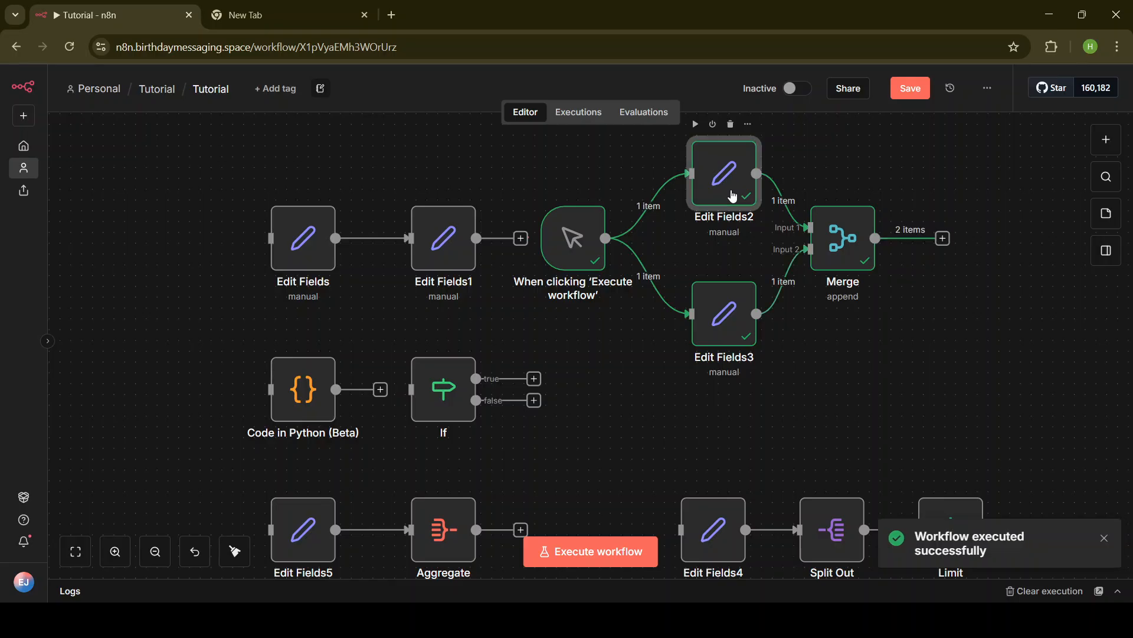
key(Return)
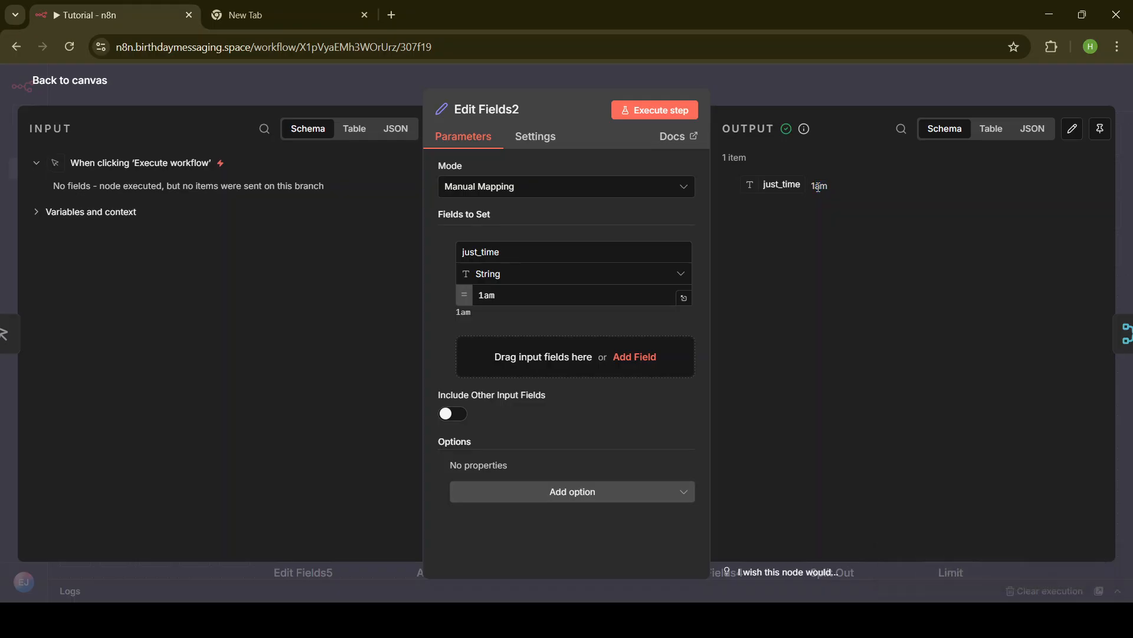
click(899, 88)
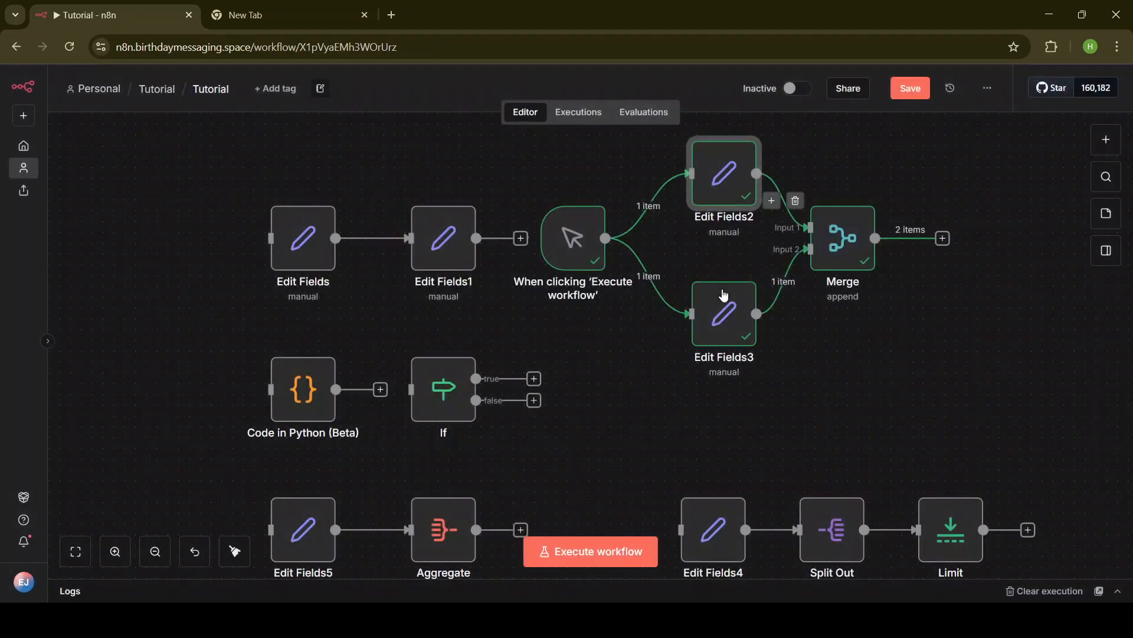
double_click(726, 311)
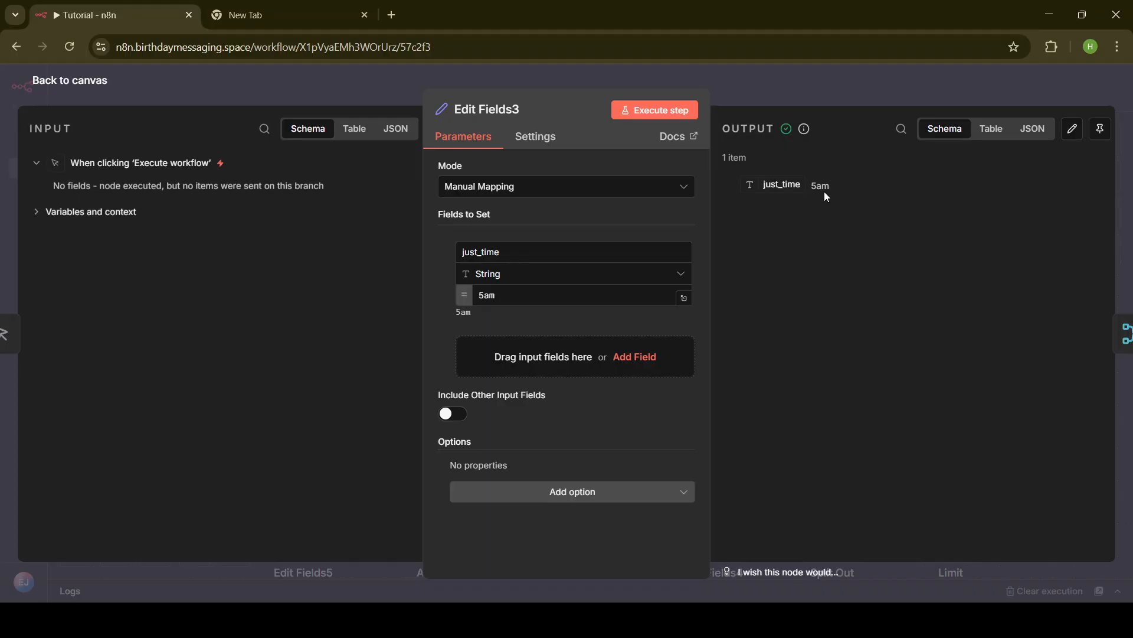
click(883, 92)
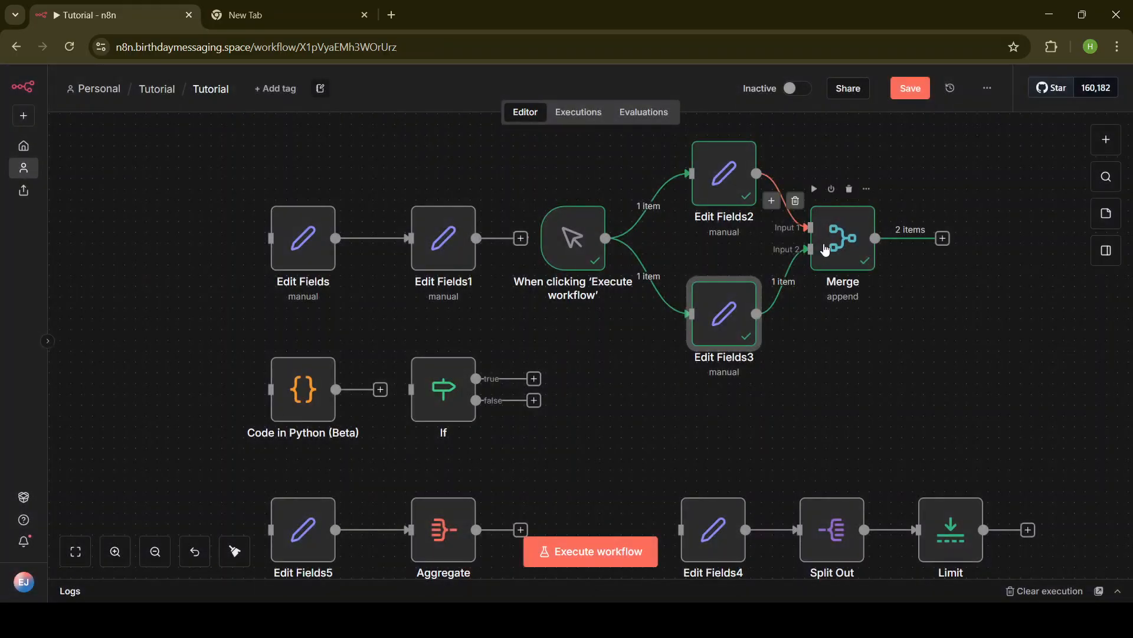
Examine the Merge node's mode, number of inputs and combined just_time output.
double_click(826, 248)
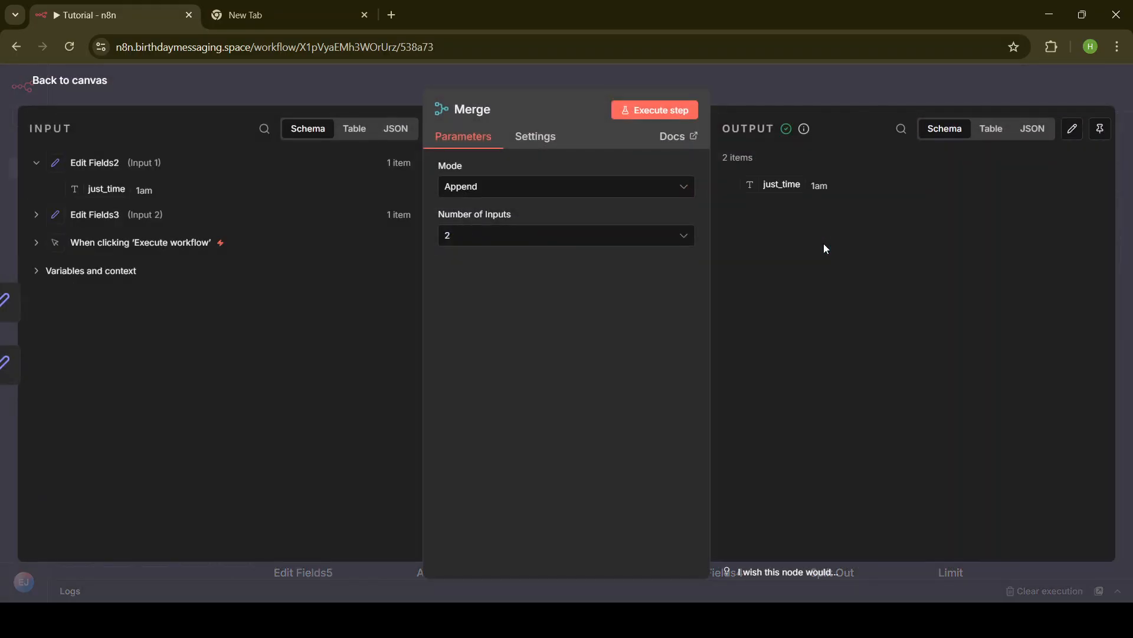
double_click(824, 186)
click(818, 188)
click(849, 93)
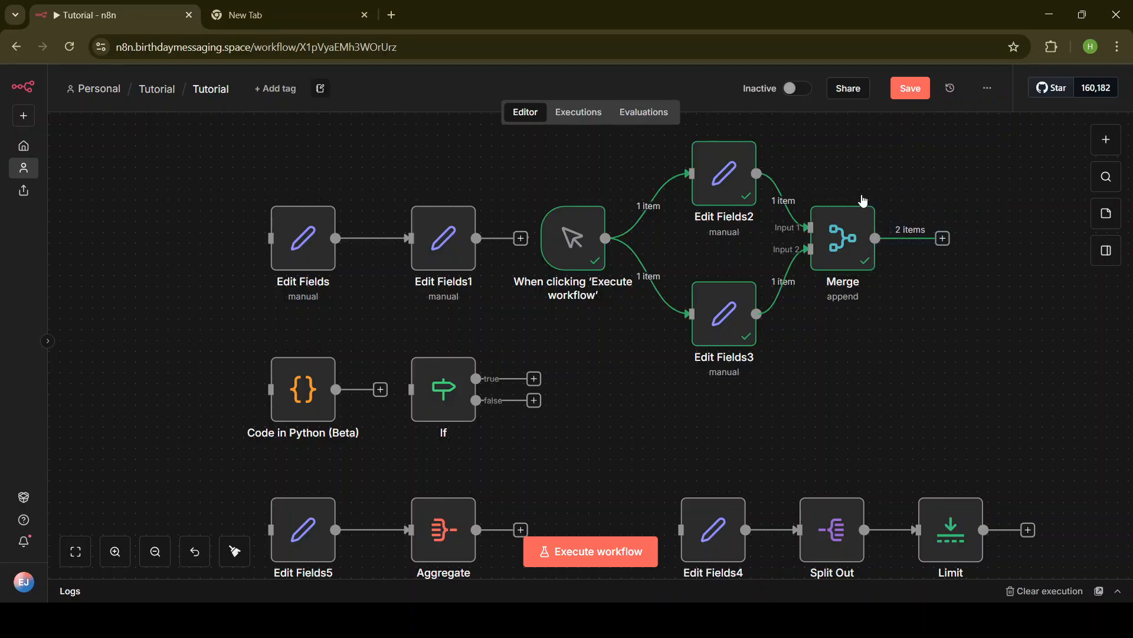
scroll(926, 317, down, 1)
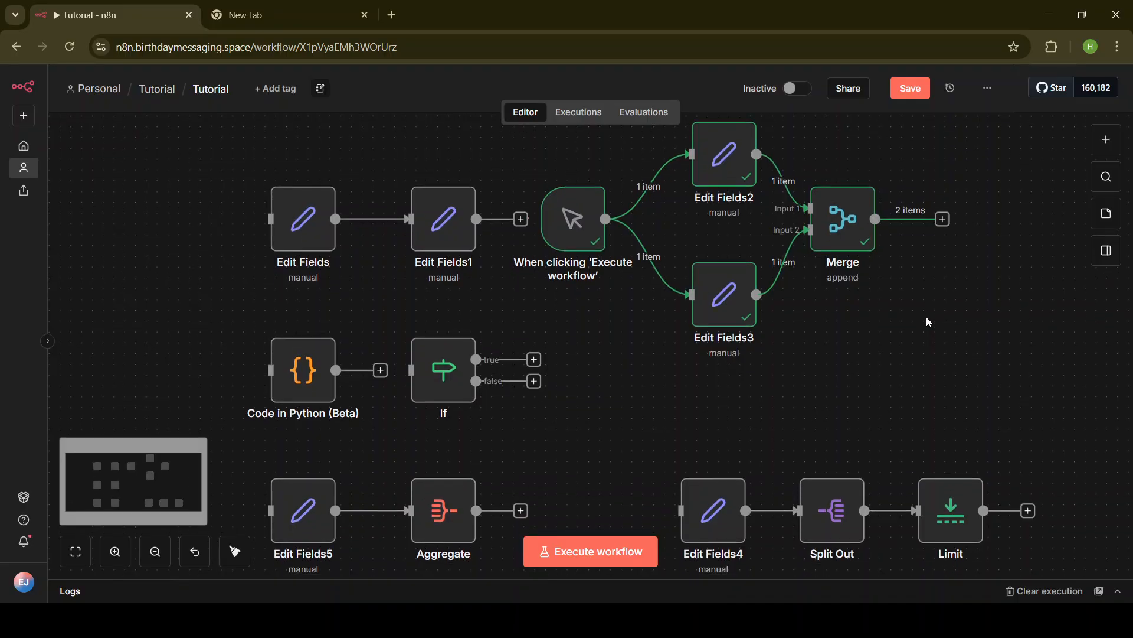
mouse_move(787, 184)
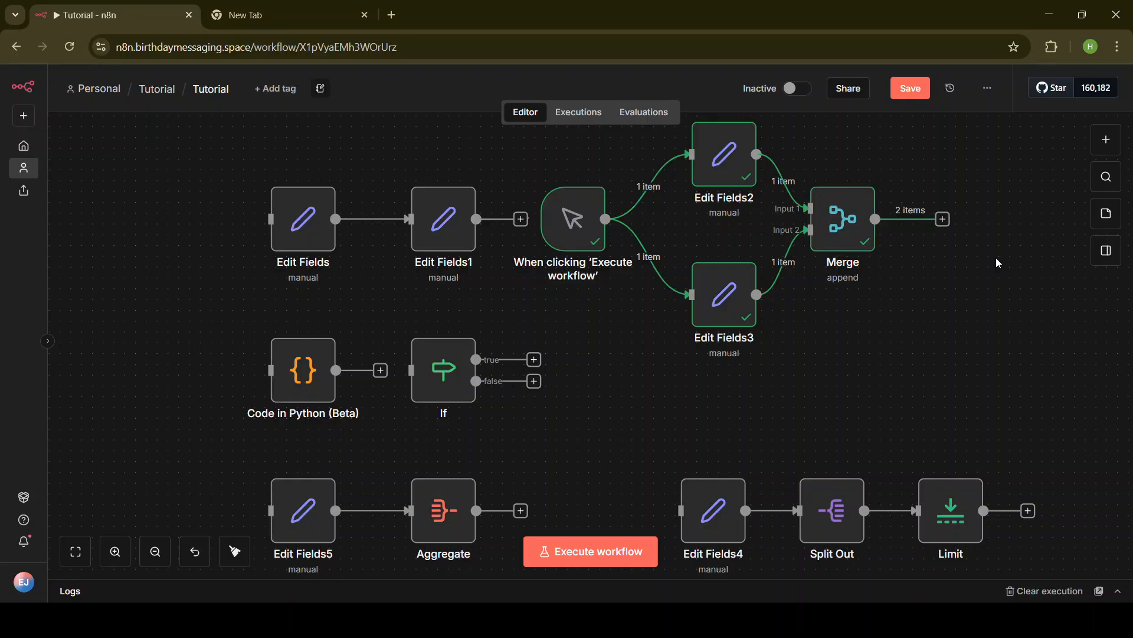
drag(991, 308, 898, 157)
click(898, 157)
Open the Split Out node briefly and examine the timedate object set in the Edit Fields4 node feeding it.
scroll(990, 219, down, 3)
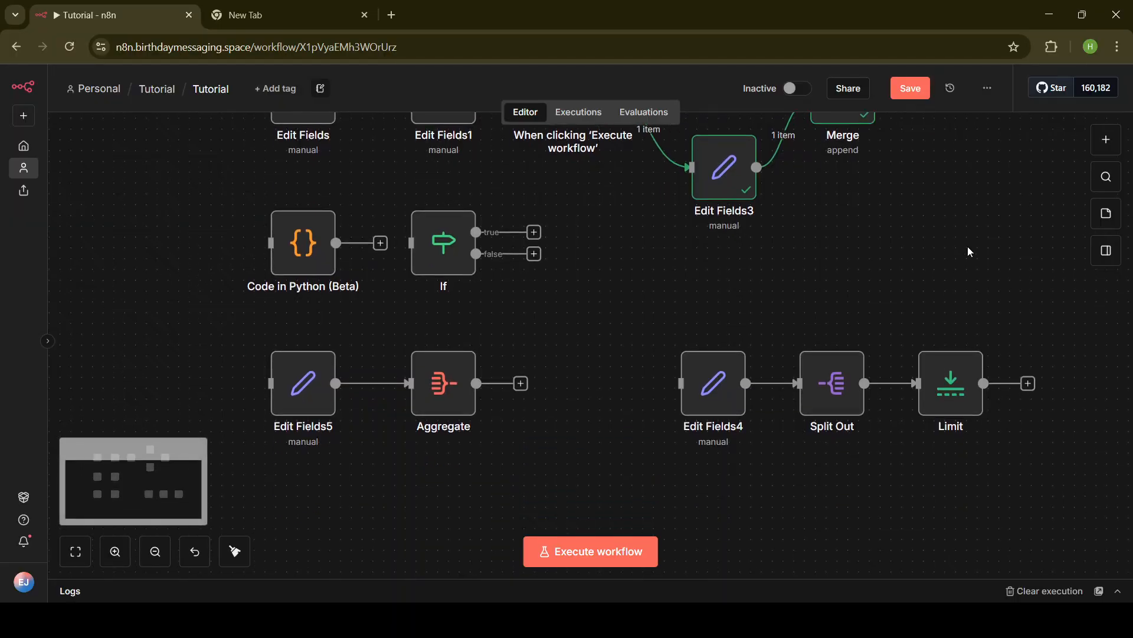
double_click(832, 395)
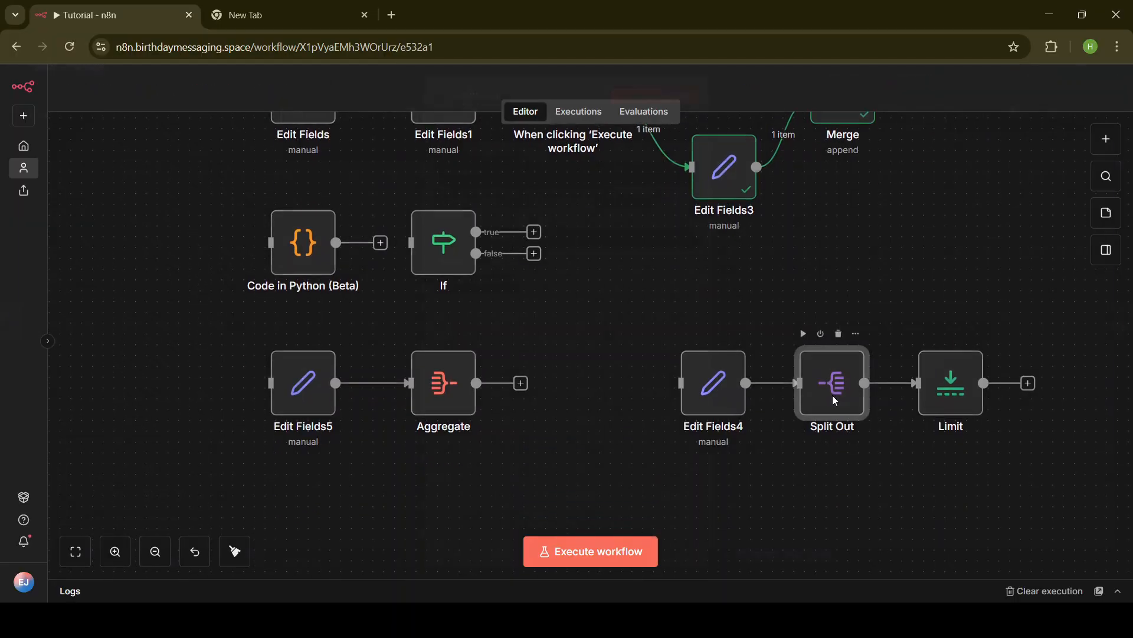
click(874, 80)
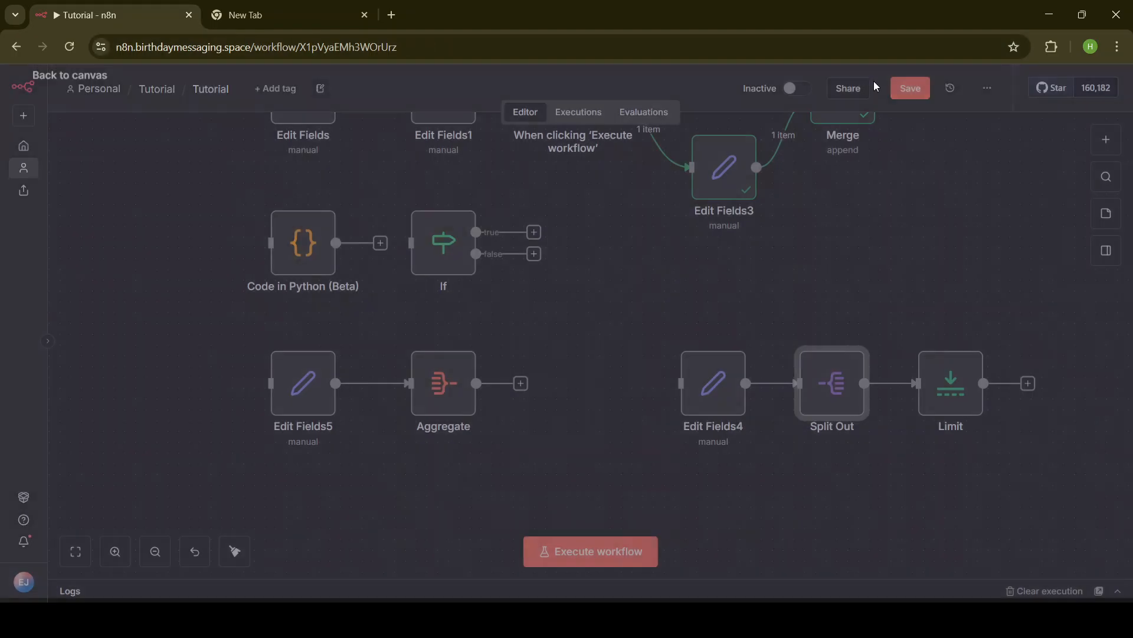
double_click(724, 400)
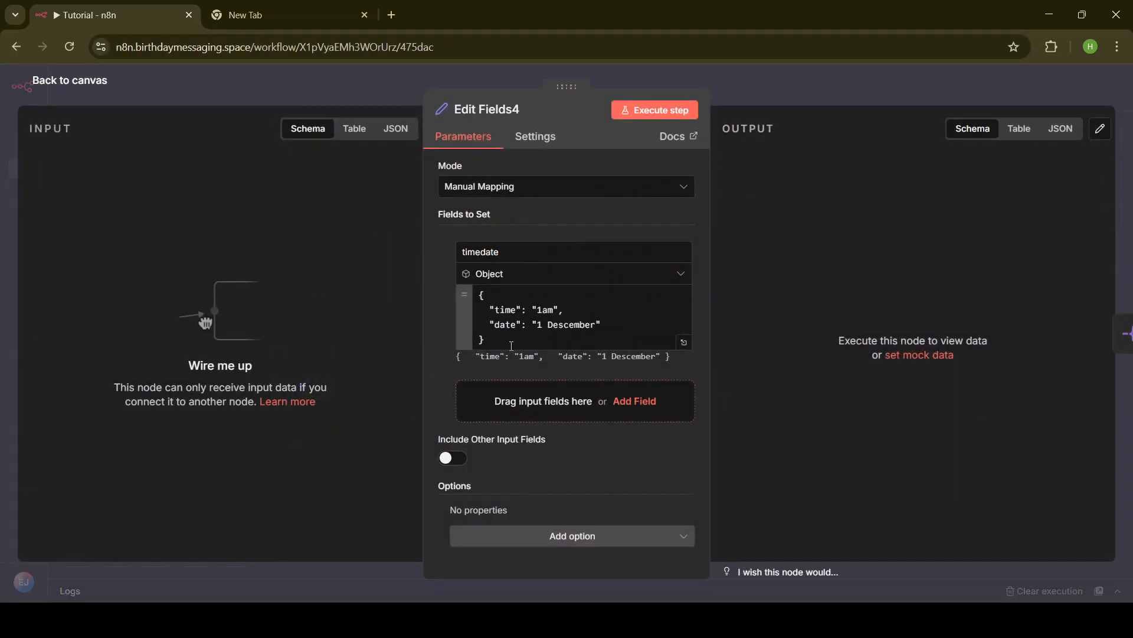
drag(491, 309, 602, 326)
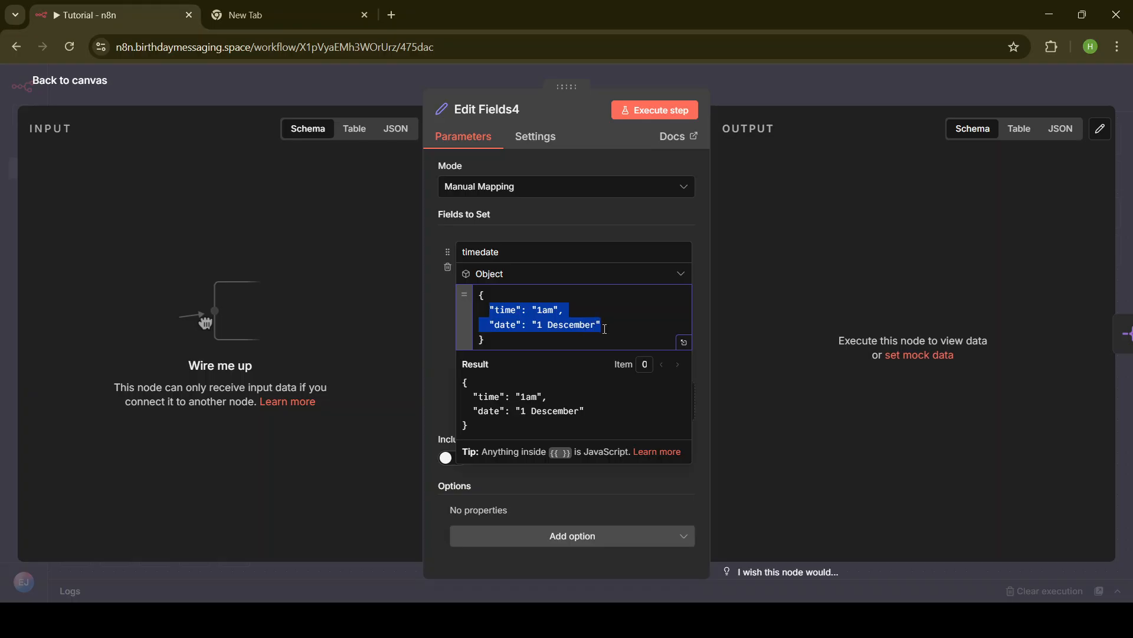
click(612, 328)
click(863, 98)
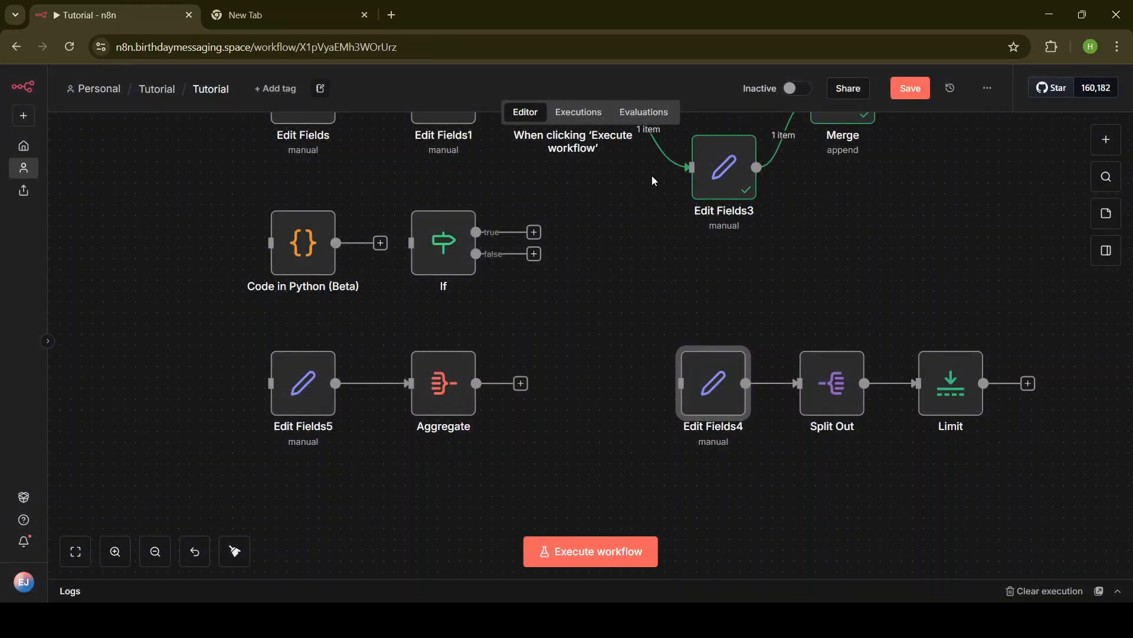
Disconnect the manual trigger from Edit Fields2 and Edit Fields3, move it beside Edit Fields4 and connect it to that node.
scroll(651, 175, up, 2)
click(660, 203)
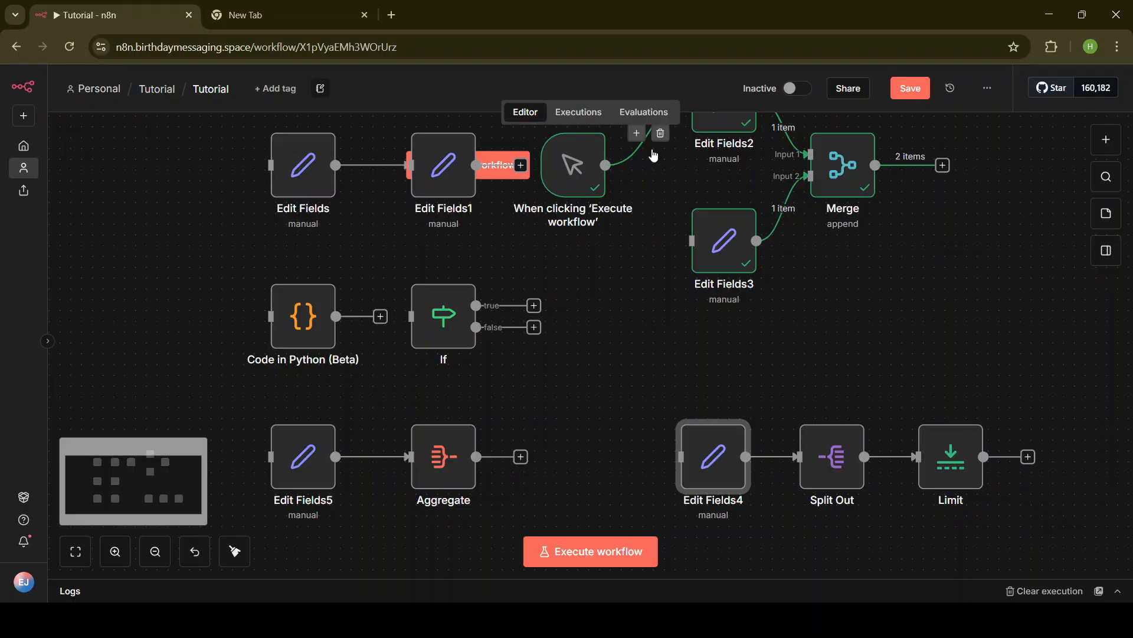
scroll(658, 154, up, 1)
drag(572, 177, 572, 472)
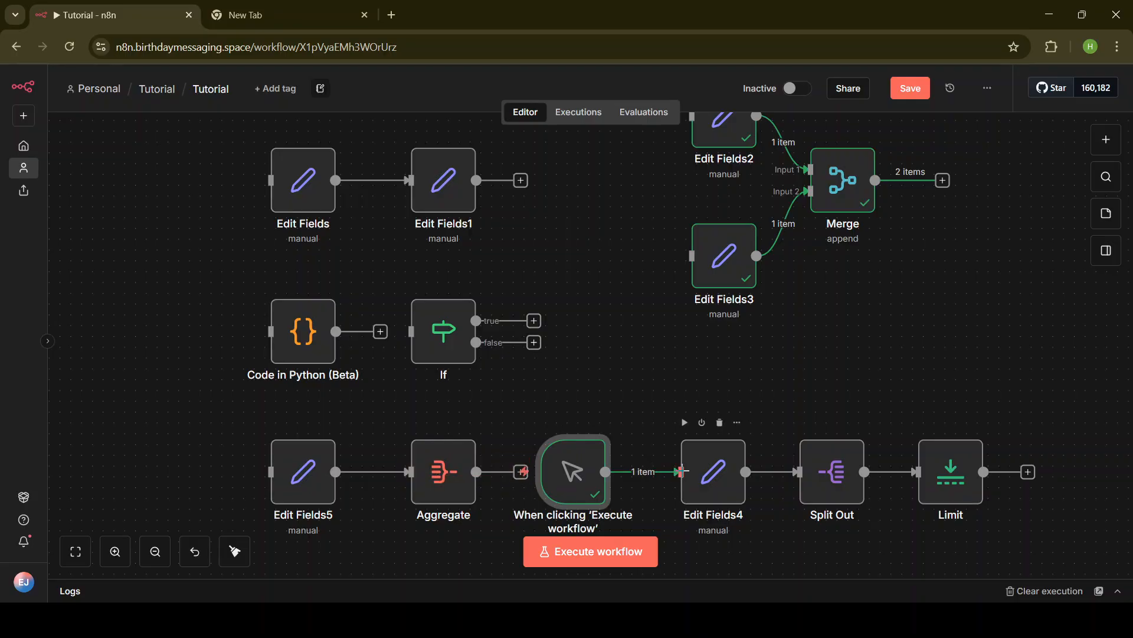
Check the timedate values in Edit Fields4 and execute the workflow from the manual trigger.
double_click(721, 473)
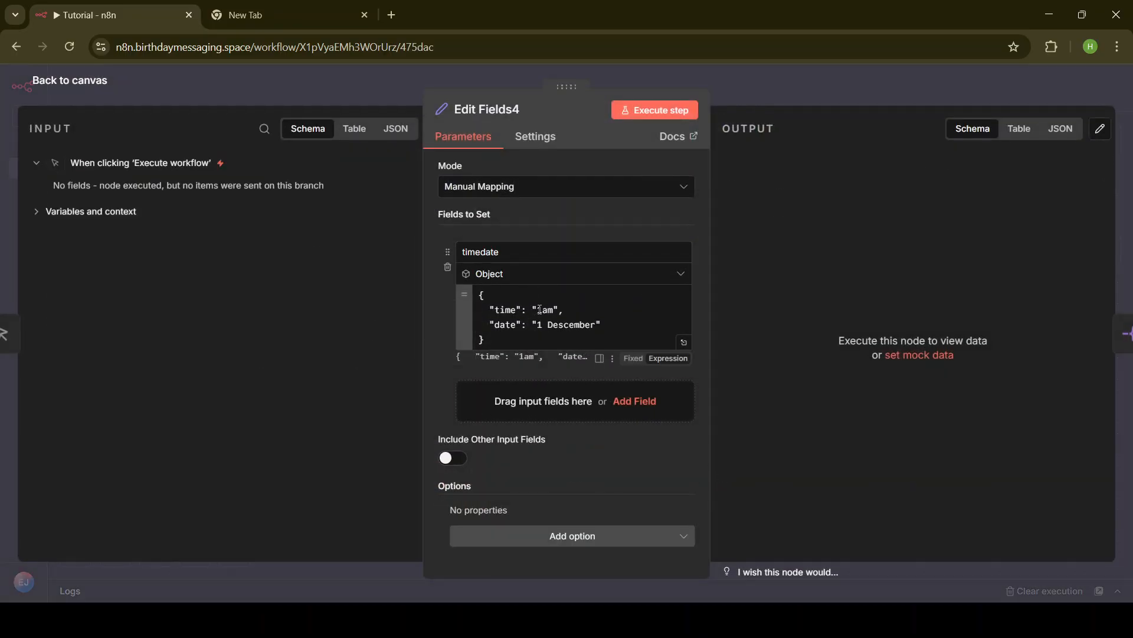
click(810, 82)
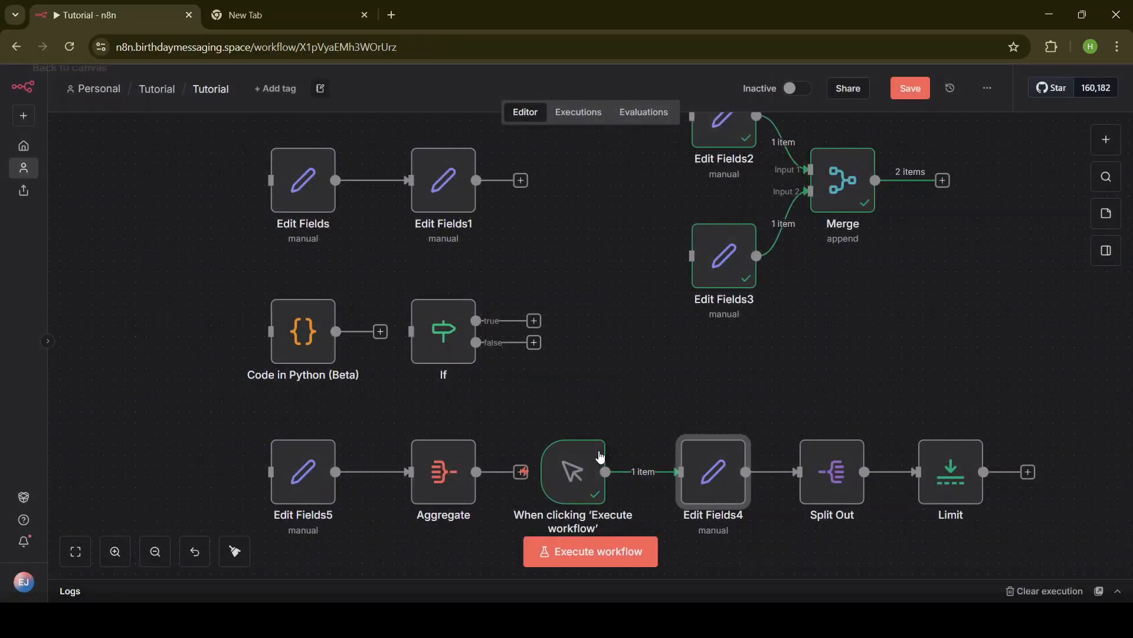
click(516, 478)
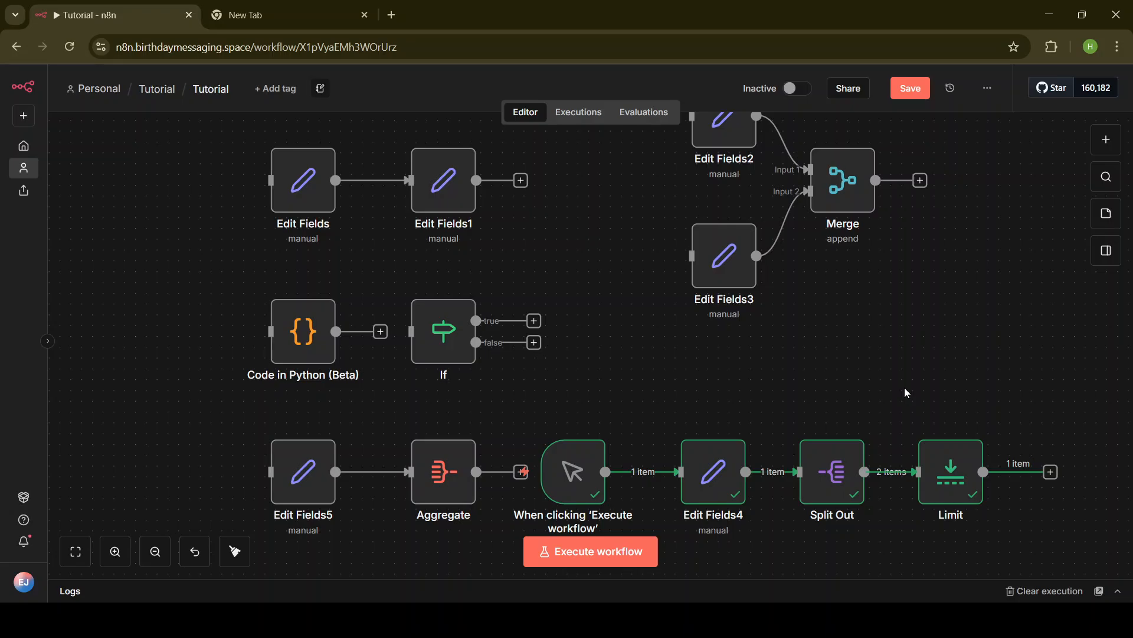
Examine the Limit node's Max Items and Keep settings and compare its incoming and outgoing timedate items.
double_click(958, 483)
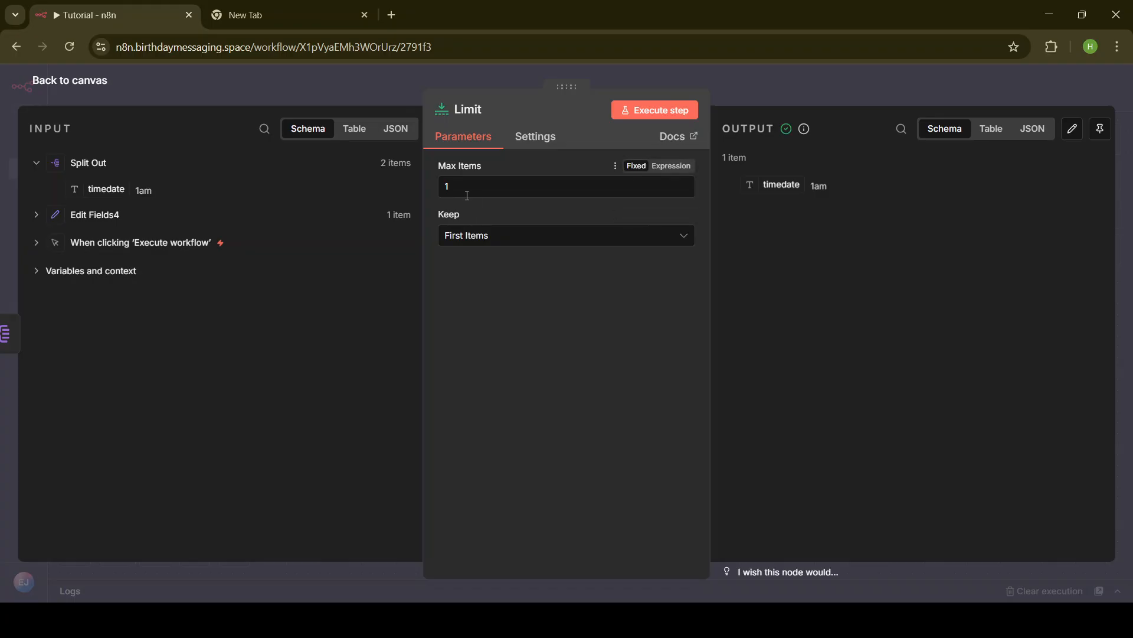
click(757, 86)
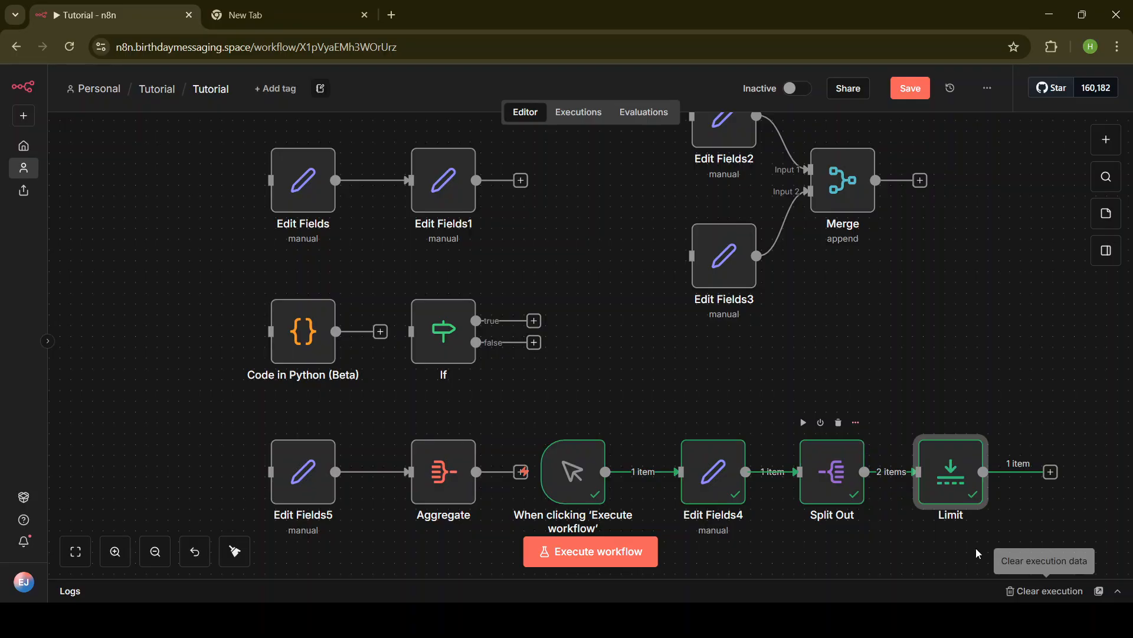
double_click(956, 471)
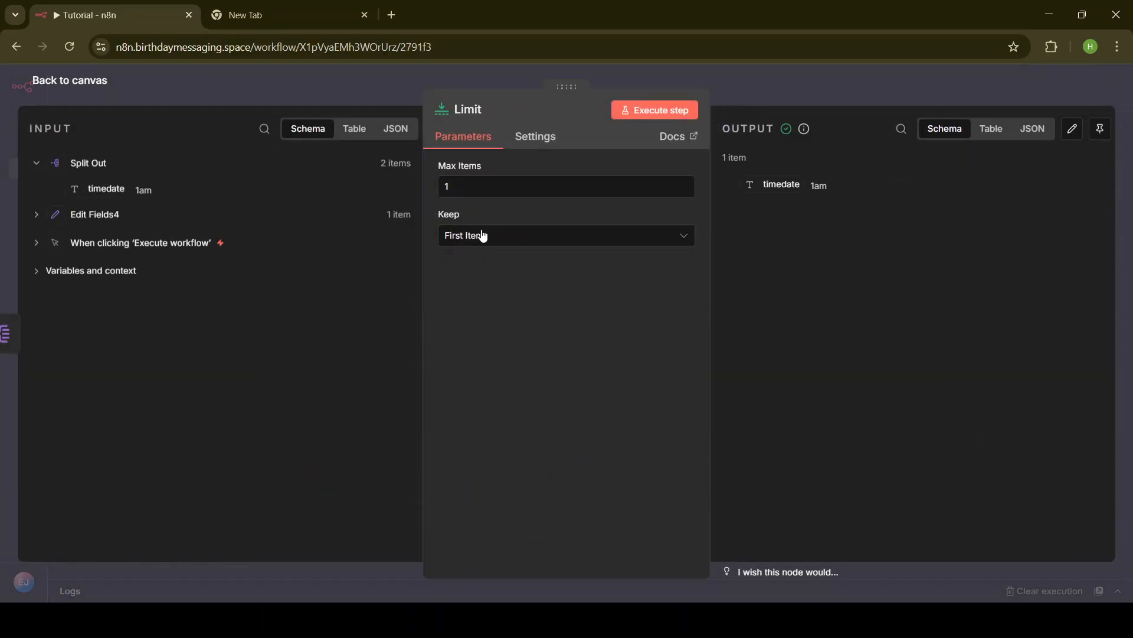
click(780, 84)
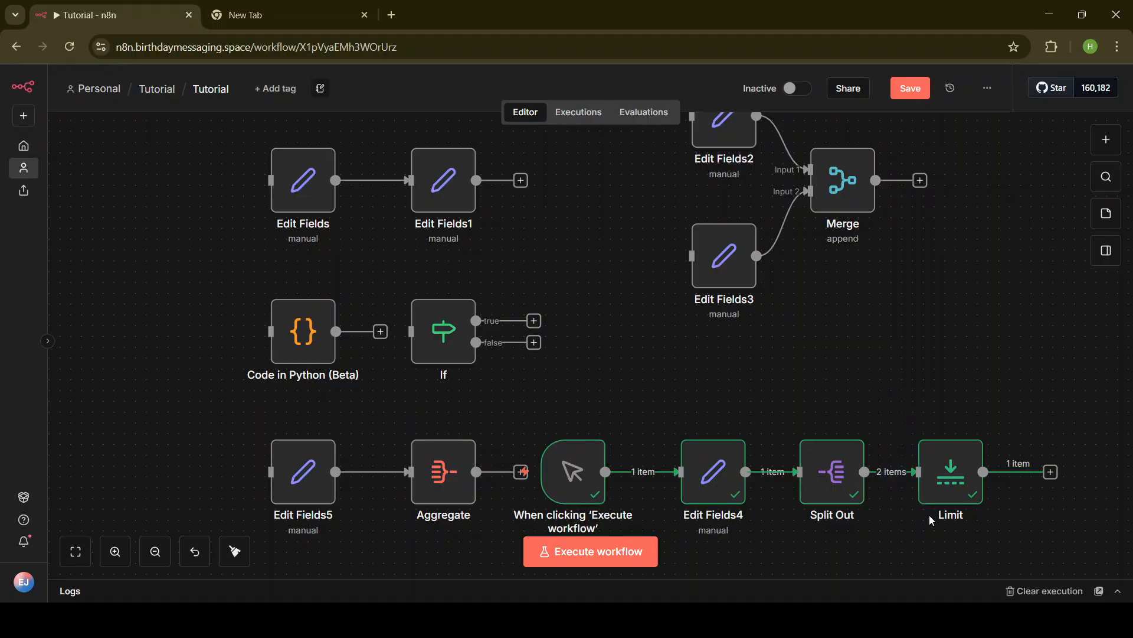
drag(962, 375, 1092, 524)
scroll(968, 406, up, 4)
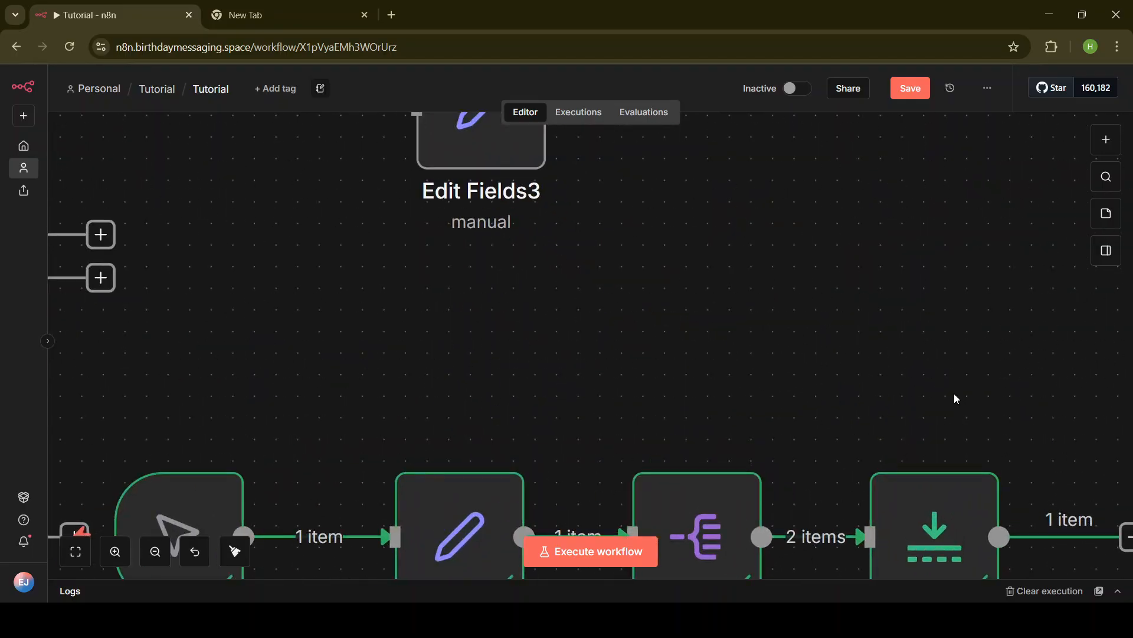
scroll(930, 363, down, 3)
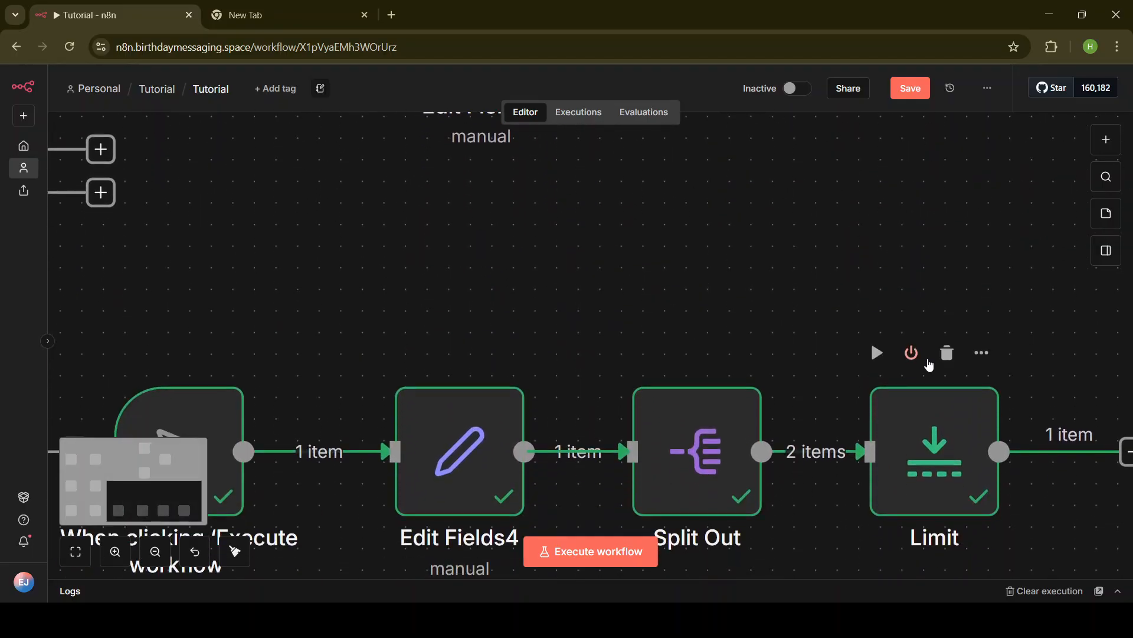
double_click(928, 465)
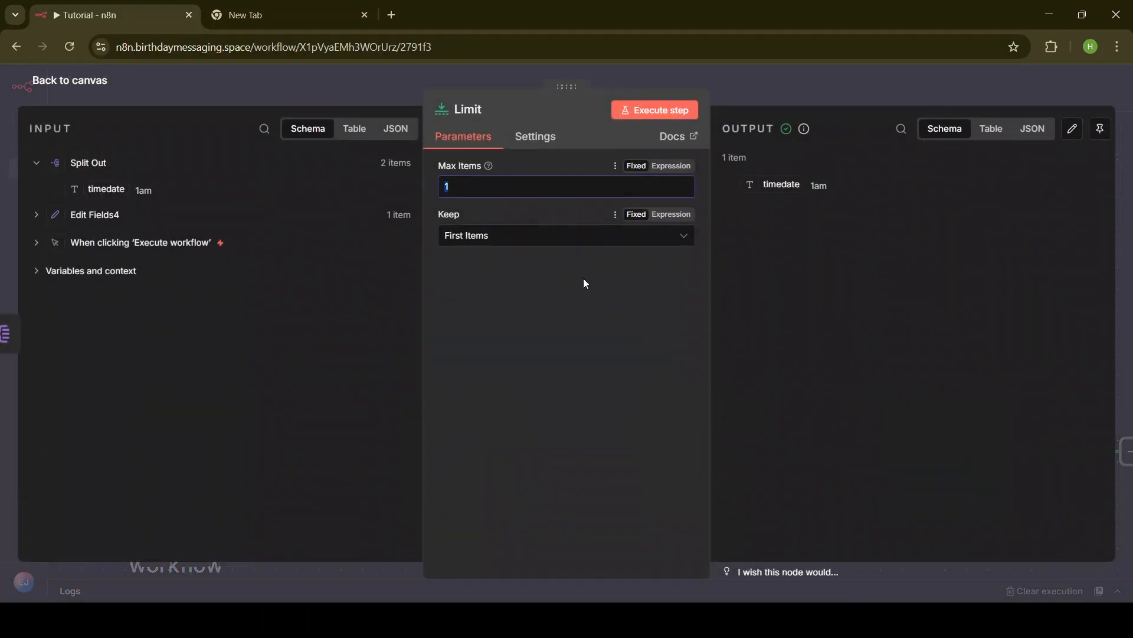
click(812, 94)
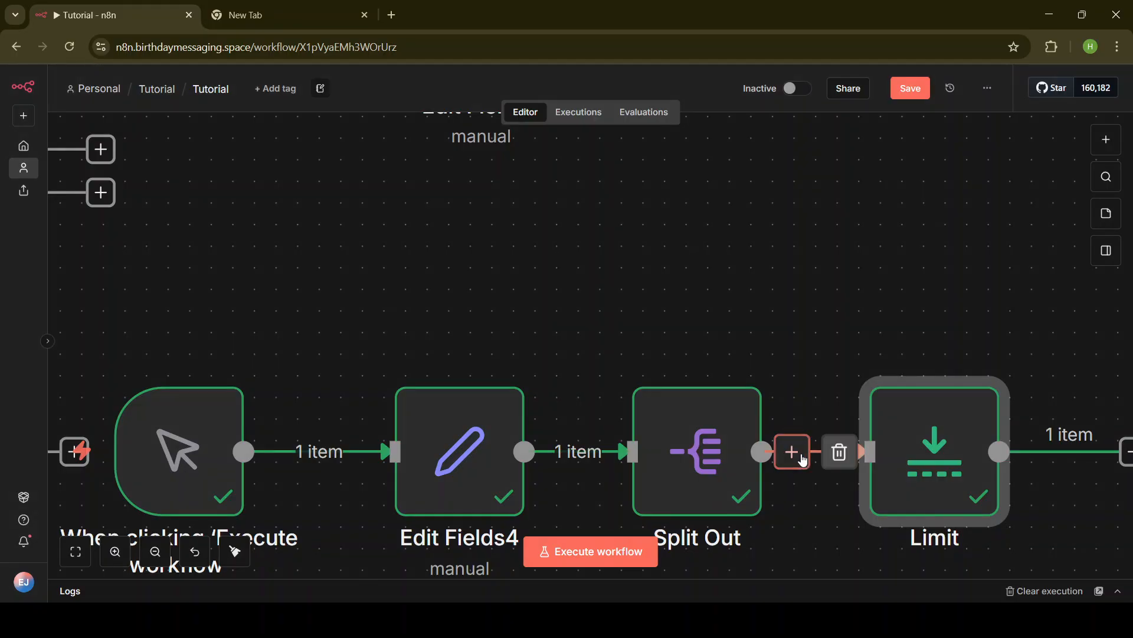
right_click(938, 453)
click(938, 453)
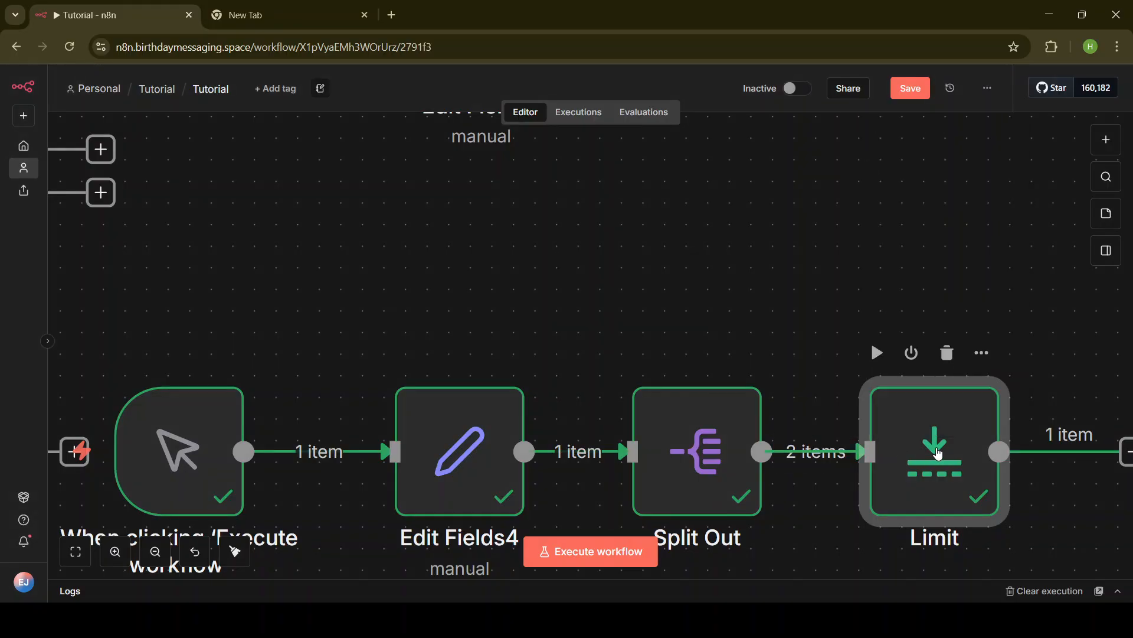
double_click(939, 454)
click(817, 101)
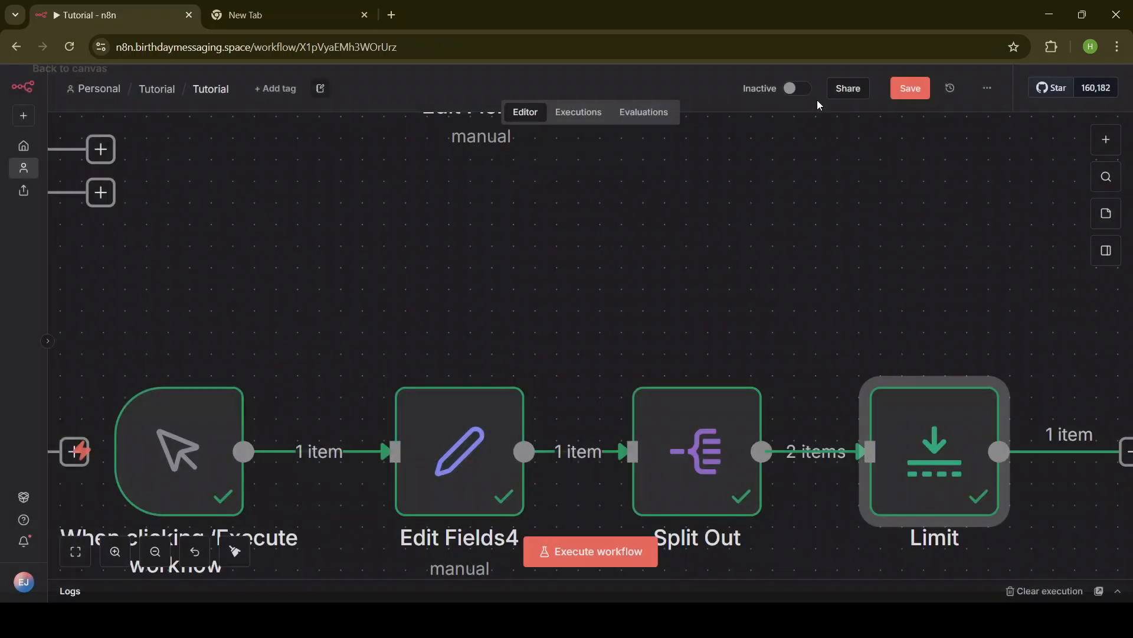
Try the Last Items option for Keep in the Limit node and set it back to First Items.
double_click(935, 472)
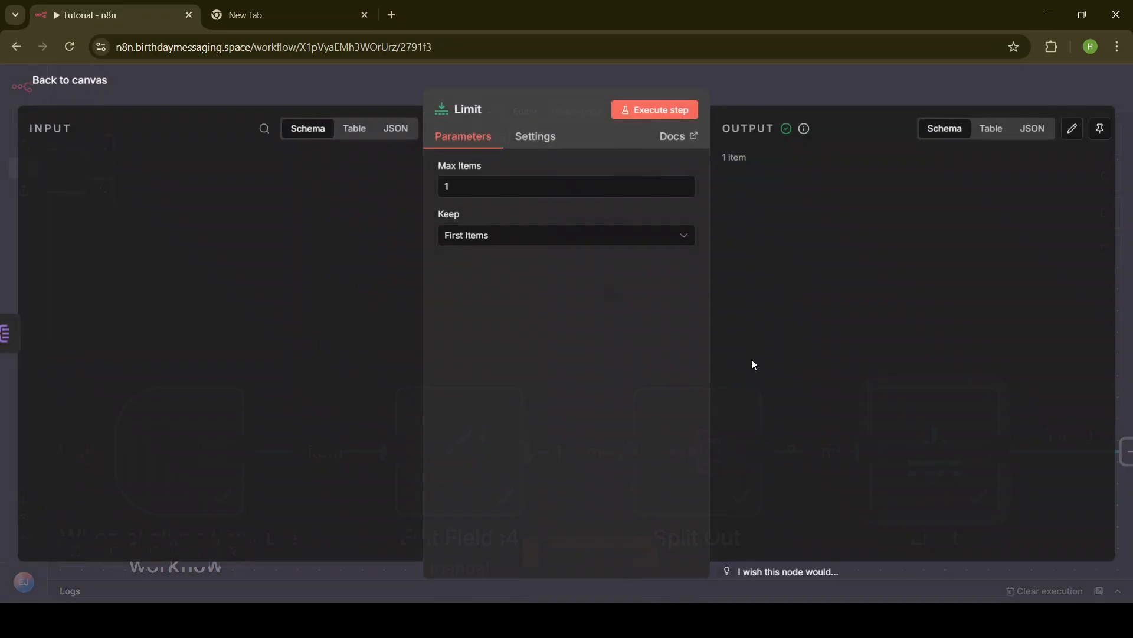
click(558, 236)
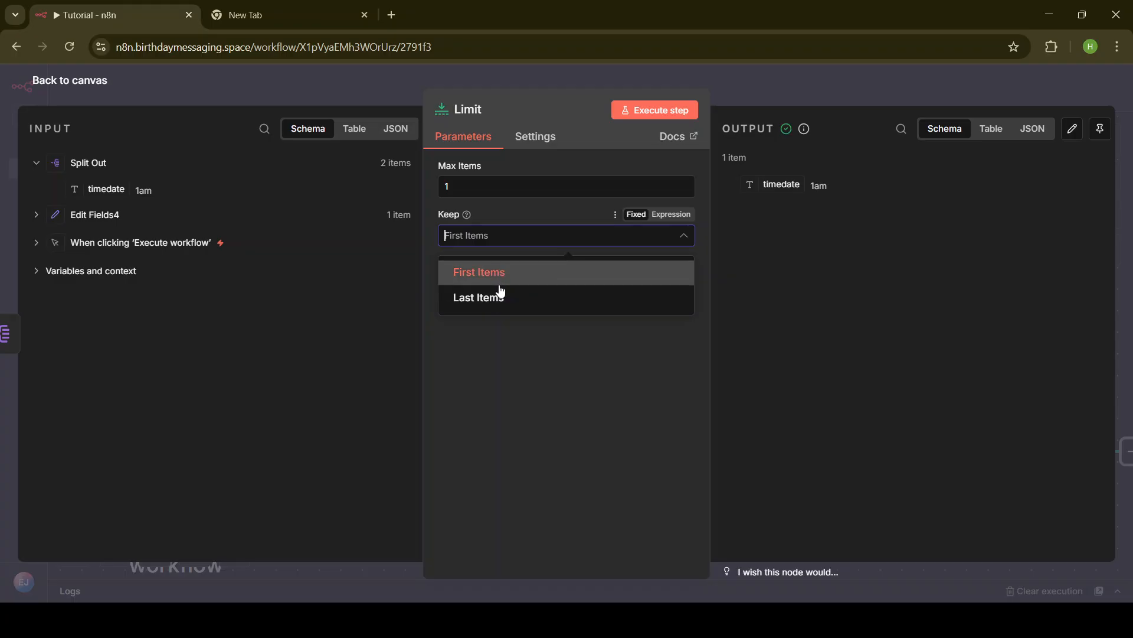
click(500, 298)
click(536, 241)
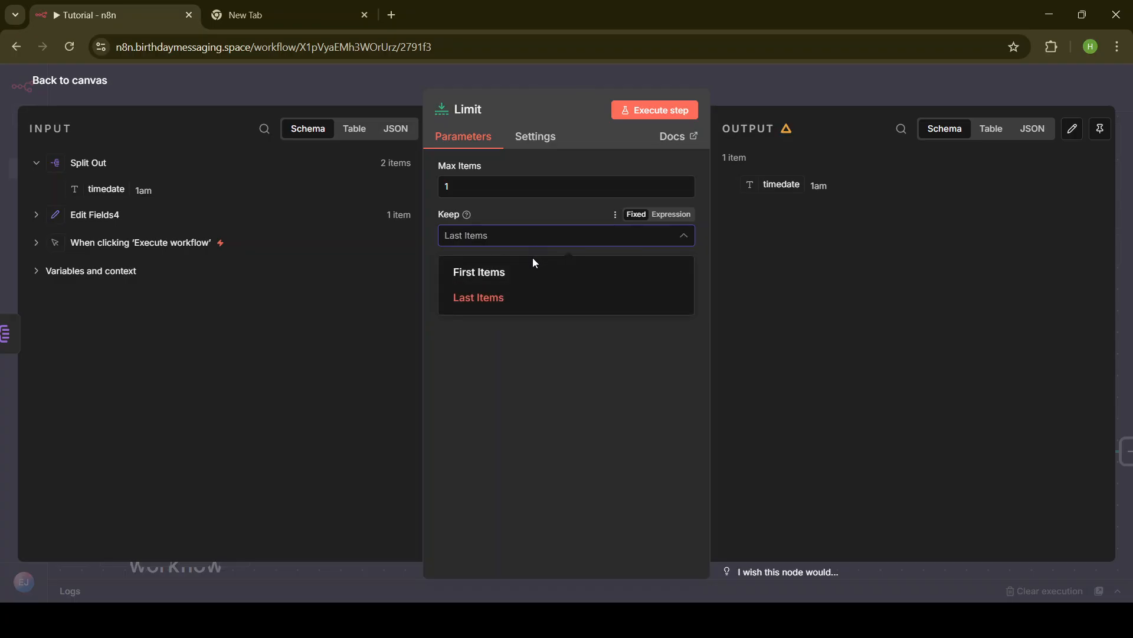
click(533, 274)
click(770, 96)
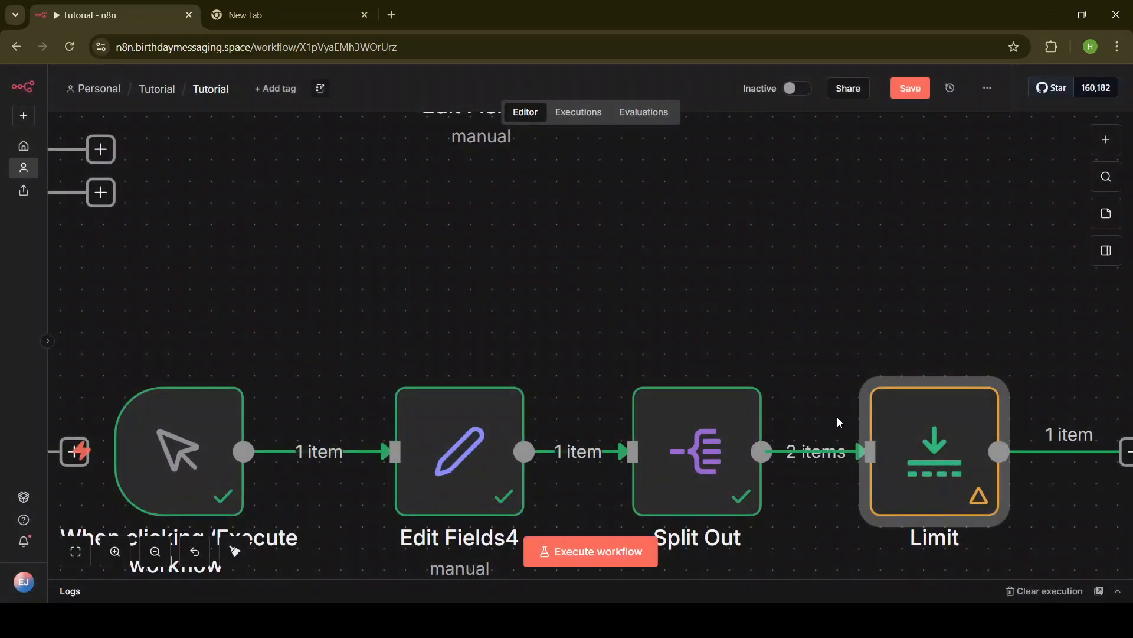